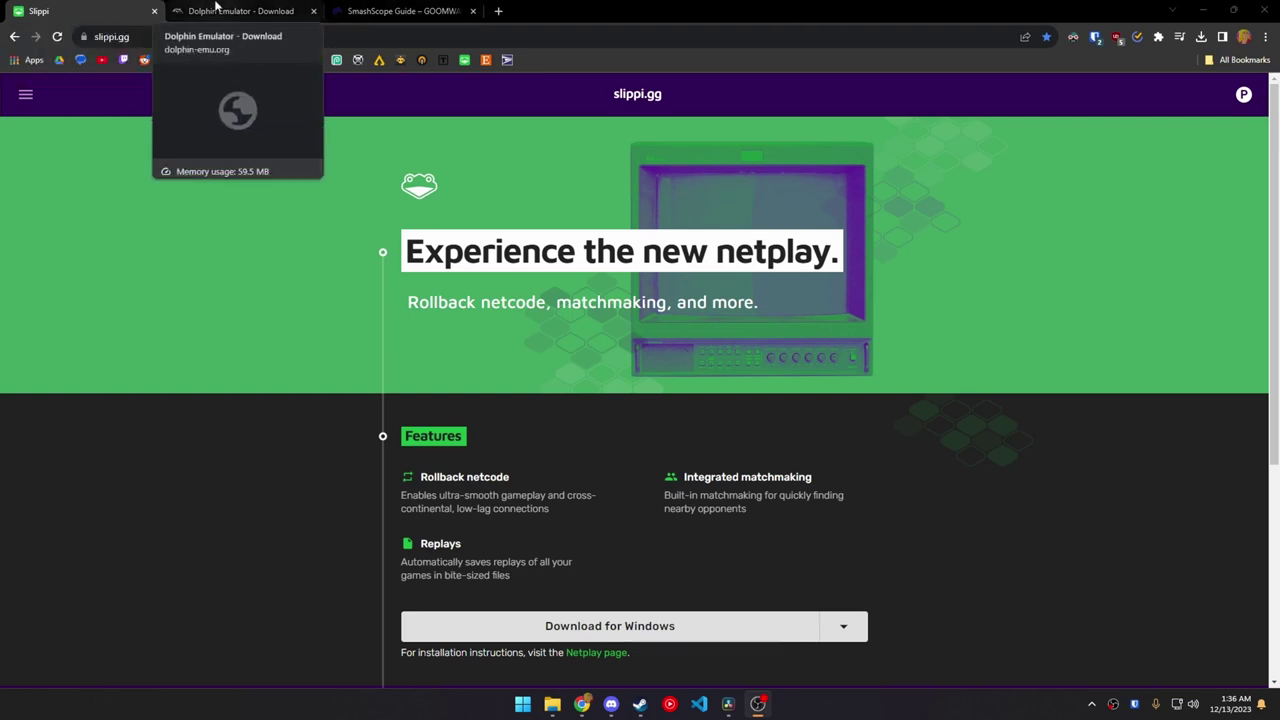
Look over the Dolphin download page and the SmashScope guide, and close the browser.
{"action": "left_click", "coordinate": [232, 11]}
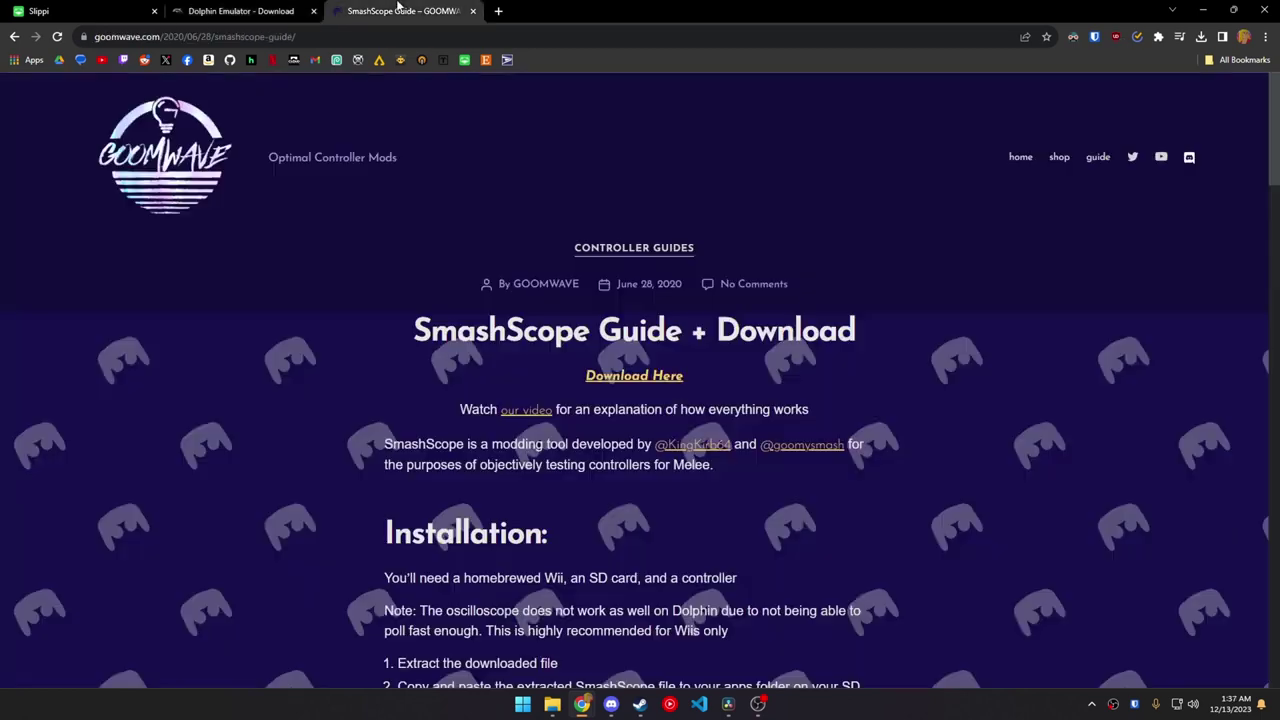
{"action": "left_click", "coordinate": [400, 11]}
{"action": "scroll", "coordinate": [699, 489], "scroll_direction": "down", "scroll_amount": 1}
{"action": "left_click_drag", "start_coordinate": [700, 470], "coordinate": [465, 317]}
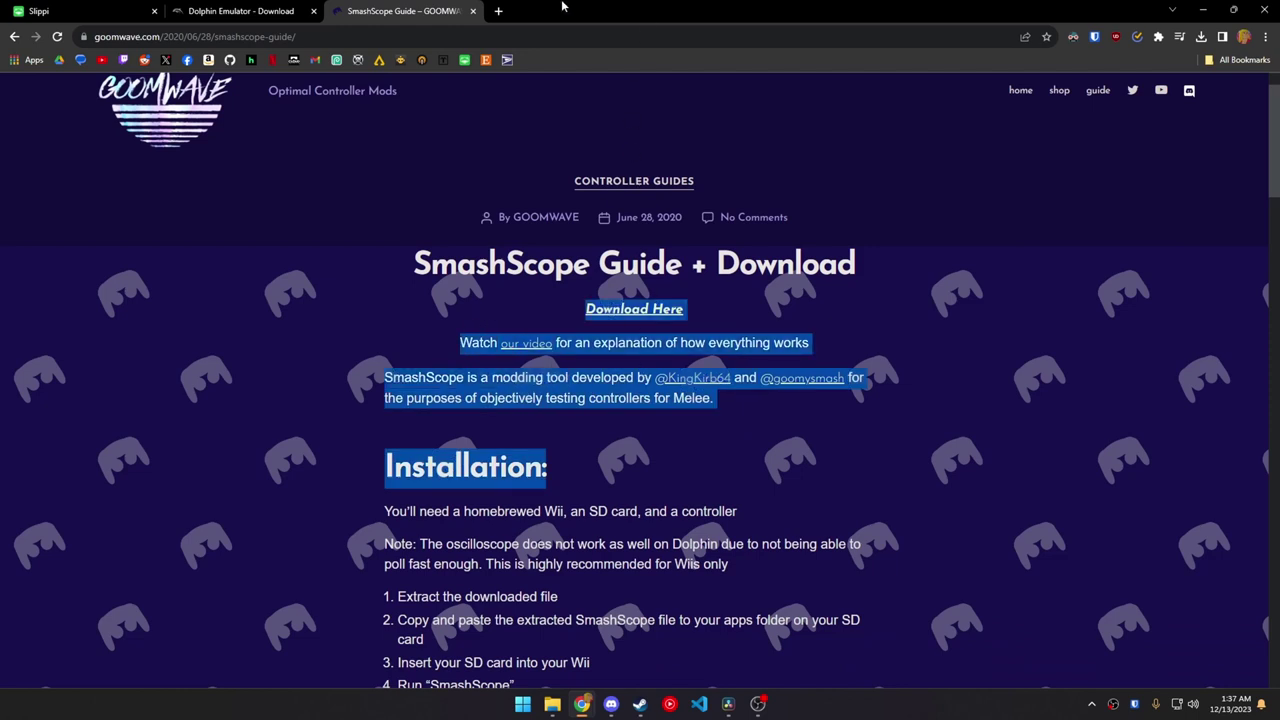
{"action": "double_click", "coordinate": [692, 10]}
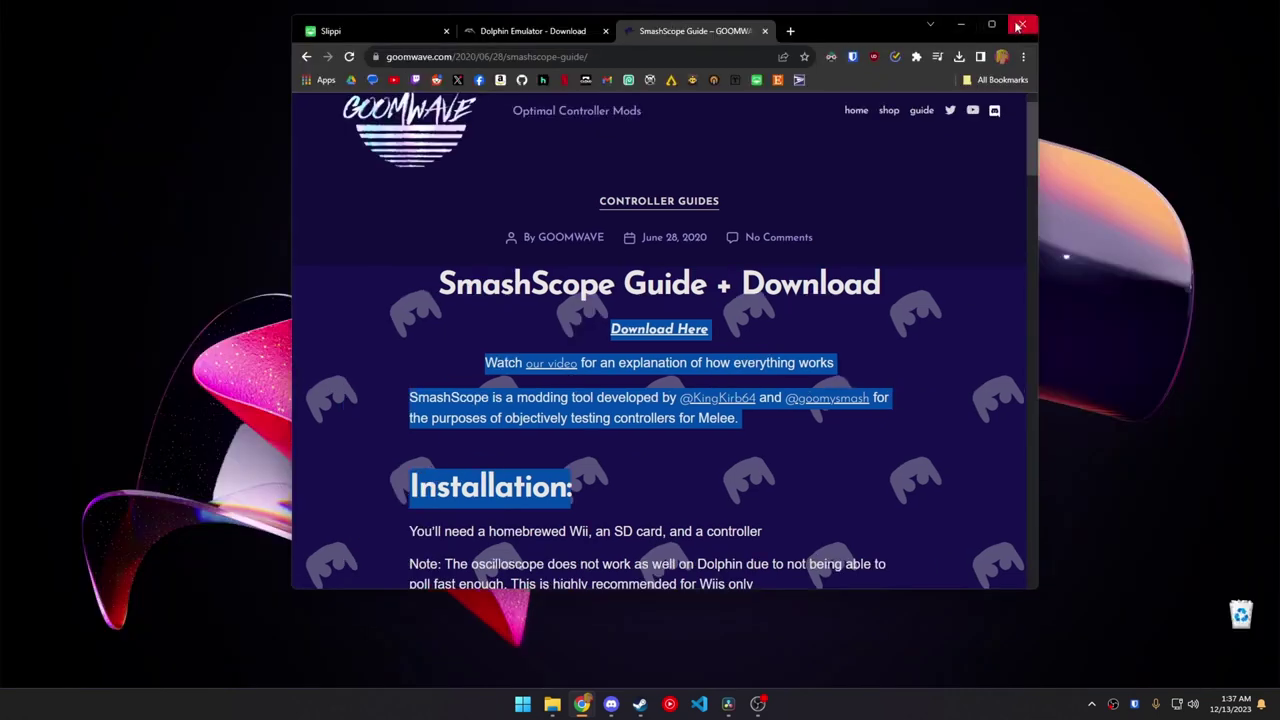
{"action": "left_click", "coordinate": [1019, 25]}
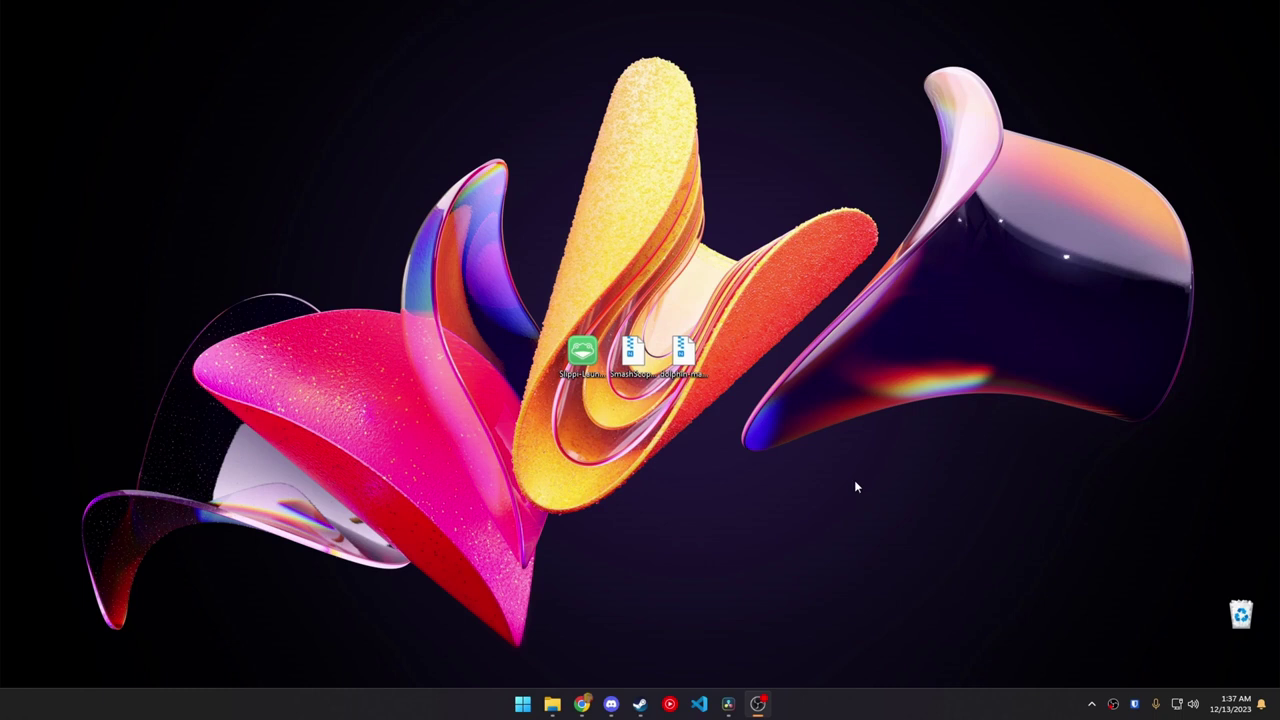
{"action": "left_click_drag", "start_coordinate": [818, 468], "coordinate": [698, 420]}
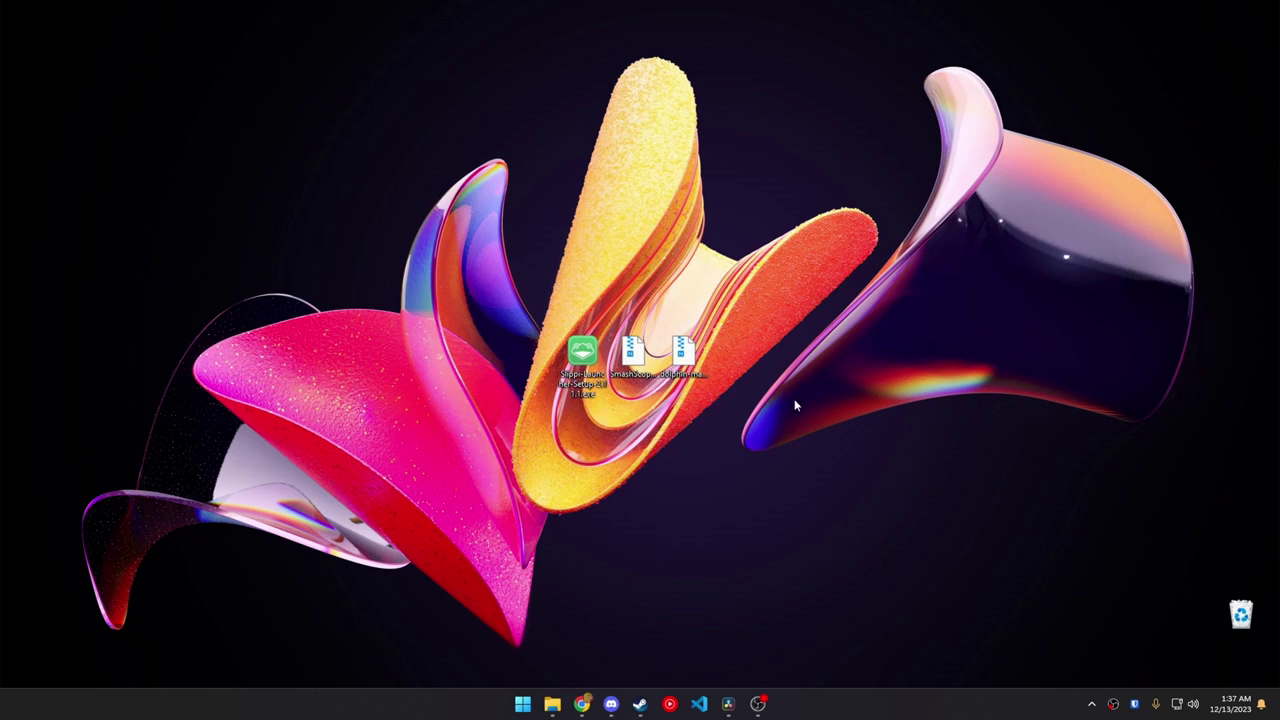
{"action": "left_click_drag", "start_coordinate": [794, 458], "coordinate": [705, 438]}
{"action": "left_click_drag", "start_coordinate": [538, 278], "coordinate": [567, 289]}
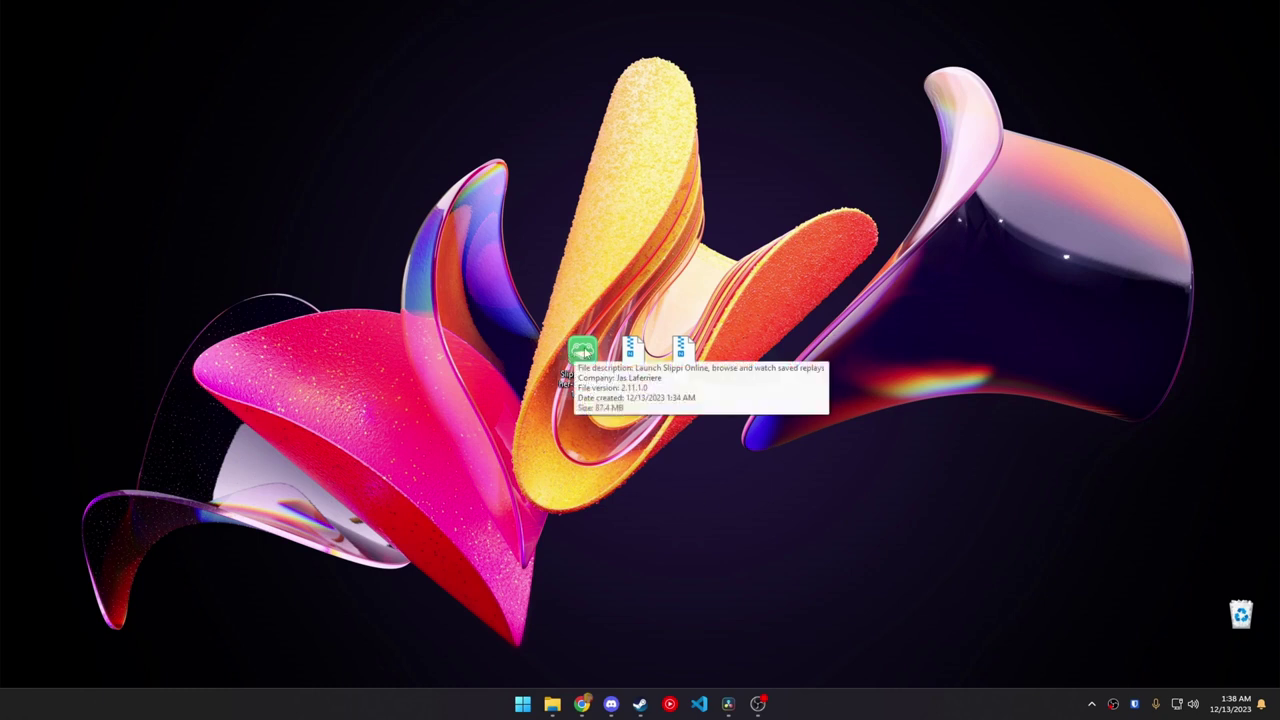
Run the Slippi Launcher installer for the current user only, in the default folder, including the optional GameCube adapter drivers.
{"action": "double_click", "coordinate": [584, 352]}
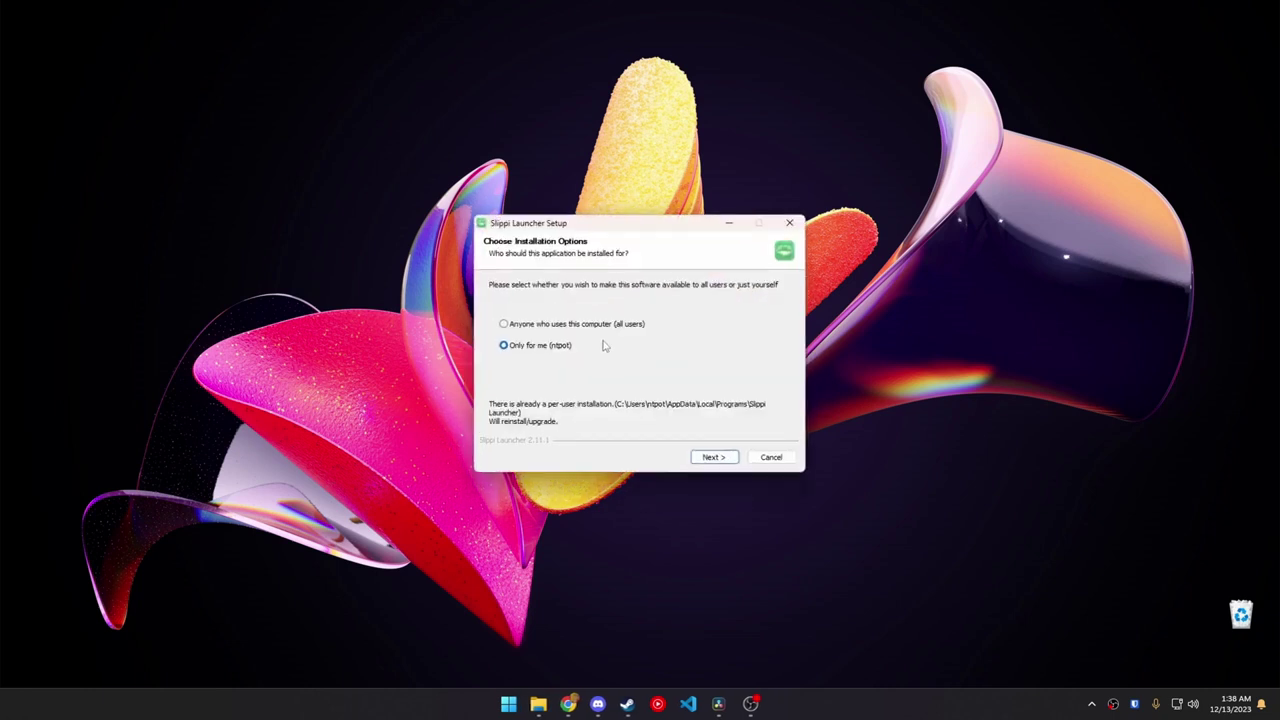
{"action": "left_click", "coordinate": [712, 457]}
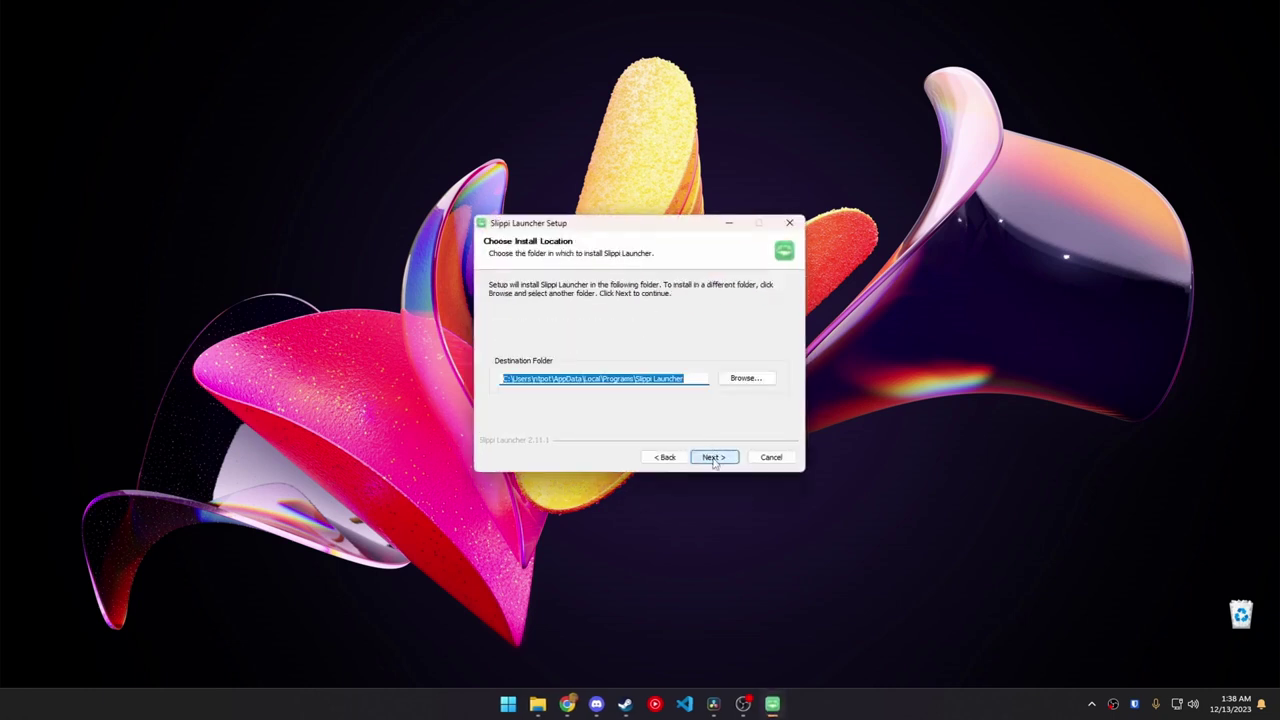
{"action": "left_click", "coordinate": [712, 458]}
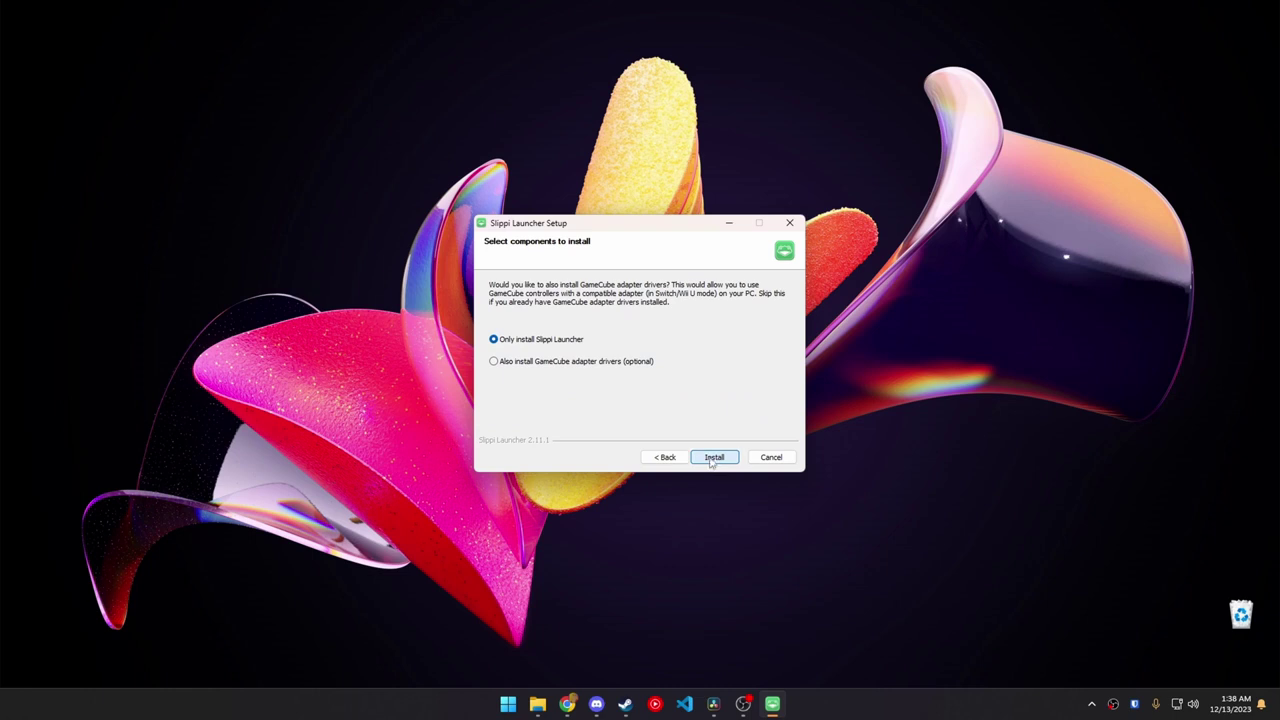
{"action": "left_click_drag", "start_coordinate": [551, 228], "coordinate": [555, 195]}
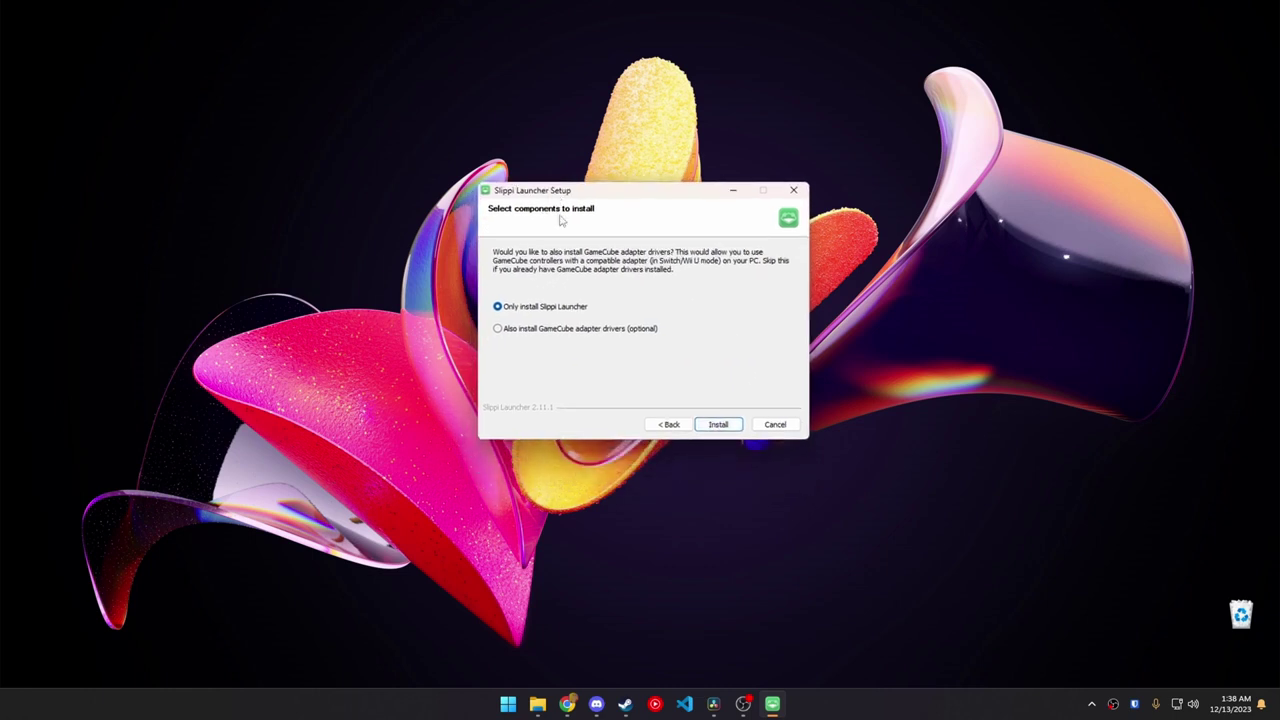
{"action": "left_click", "coordinate": [540, 332]}
{"action": "left_click", "coordinate": [719, 424]}
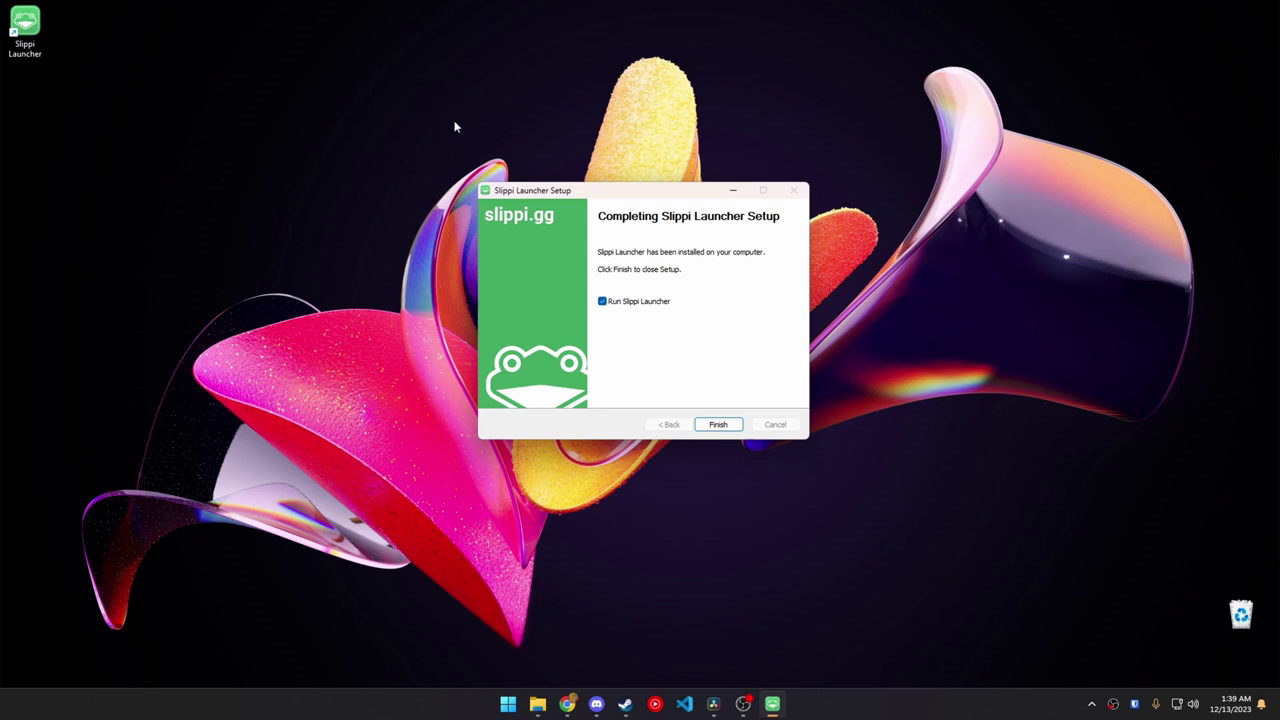
Finish the setup without running Slippi Launcher and place the installer file below the launcher shortcut on the desktop.
{"action": "left_click", "coordinate": [602, 301]}
{"action": "left_click", "coordinate": [718, 424]}
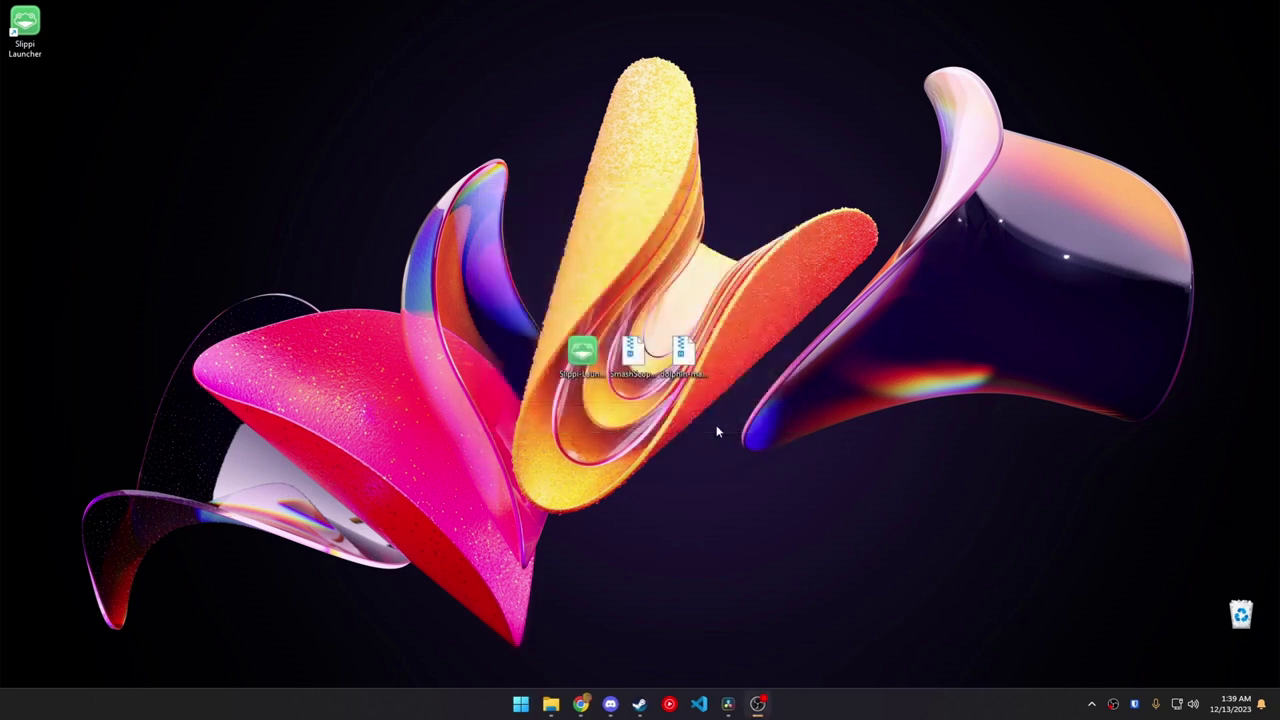
{"action": "left_click_drag", "start_coordinate": [582, 350], "coordinate": [40, 108]}
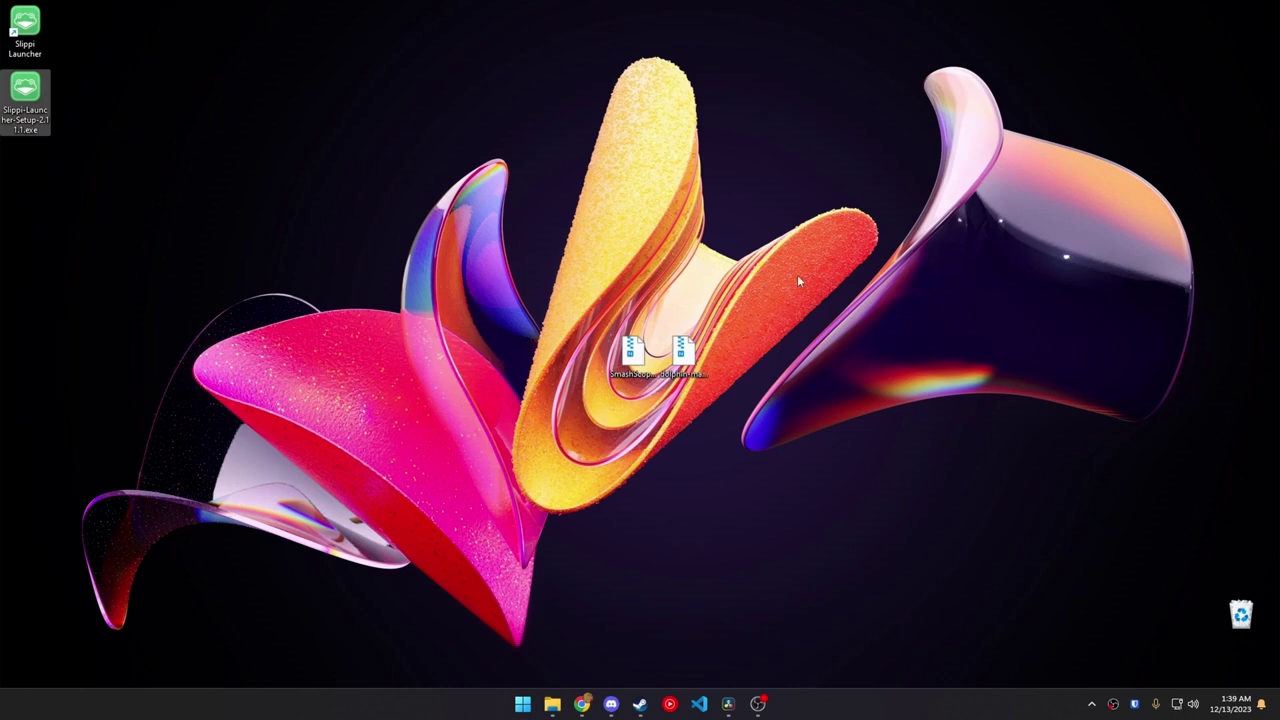
Extract the Dolphin-x64 folder from the Dolphin 7z archive to the desktop and set the archive aside in the opposite corner.
{"action": "left_click_drag", "start_coordinate": [584, 272], "coordinate": [720, 357]}
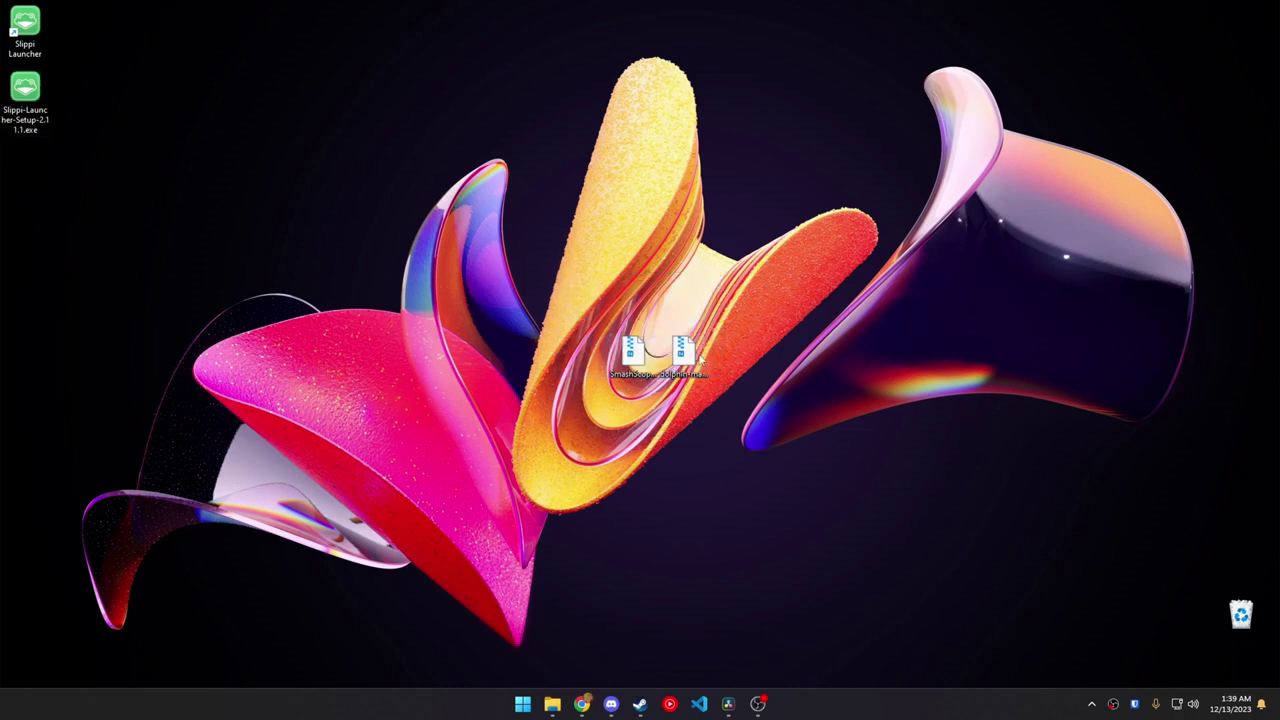
{"action": "double_click", "coordinate": [681, 355]}
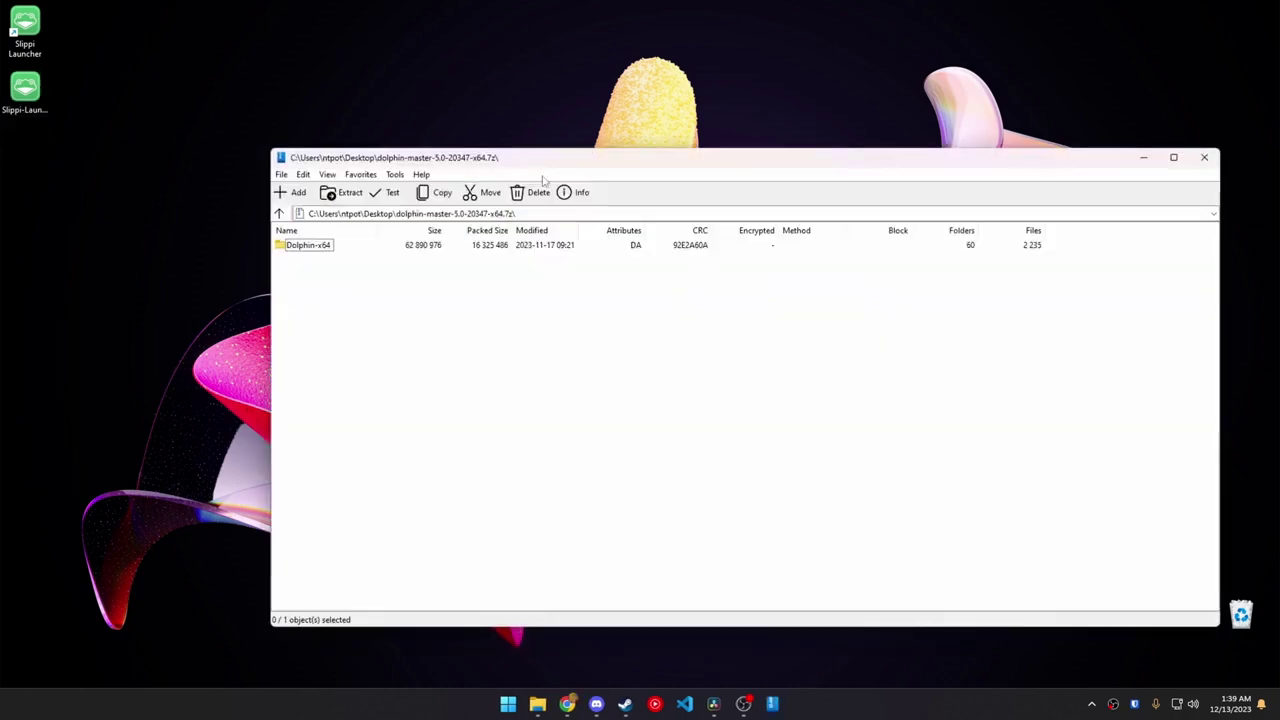
{"action": "left_click_drag", "start_coordinate": [325, 252], "coordinate": [30, 174]}
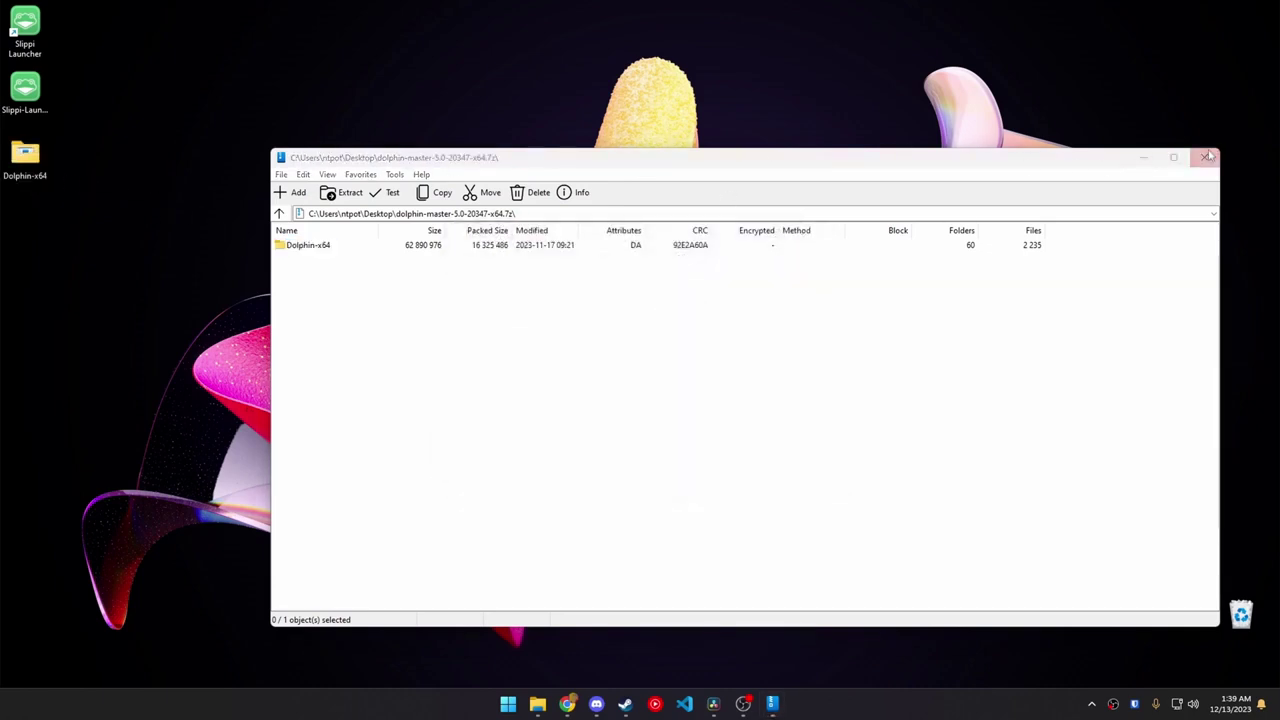
{"action": "key", "text": "alt+F4"}
{"action": "left_click_drag", "start_coordinate": [790, 320], "coordinate": [615, 380]}
{"action": "left_click_drag", "start_coordinate": [686, 350], "coordinate": [1240, 32]}
Extract boot.dol from the apps\SmashScope folder of SmashScope.zip to the desktop and close the archive.
{"action": "double_click", "coordinate": [628, 356]}
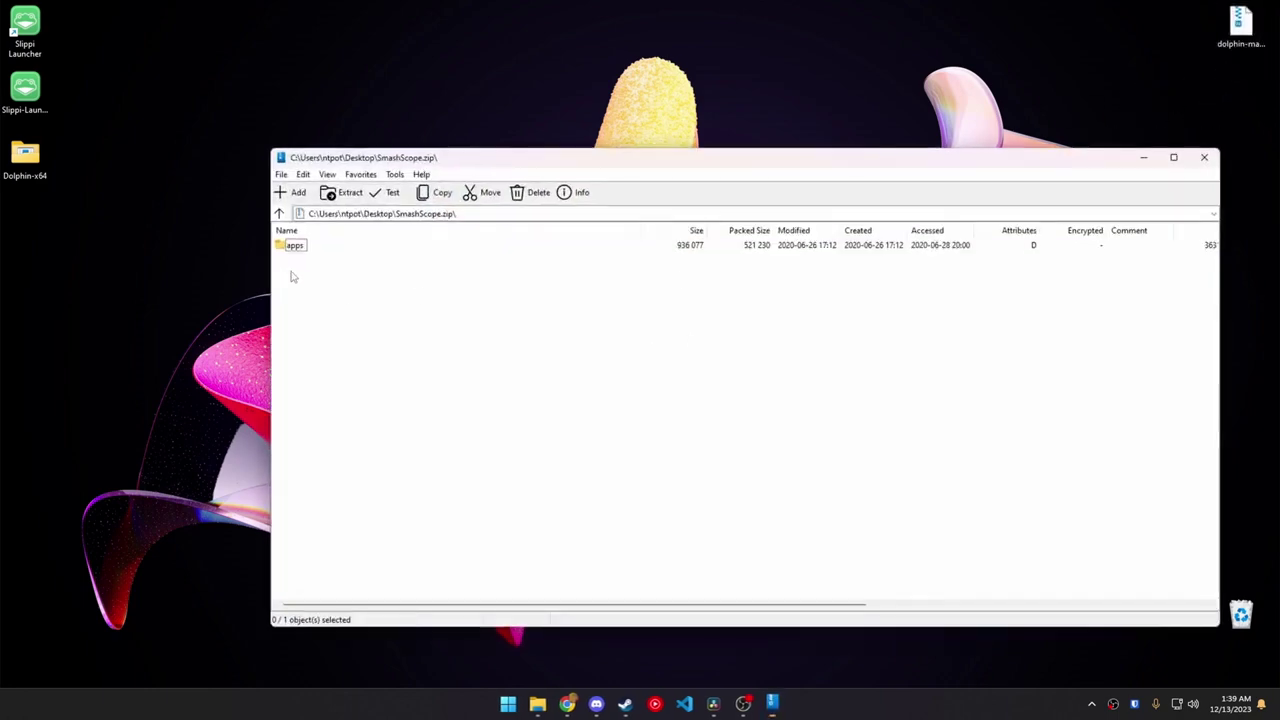
{"action": "double_click", "coordinate": [290, 250]}
{"action": "double_click", "coordinate": [304, 250]}
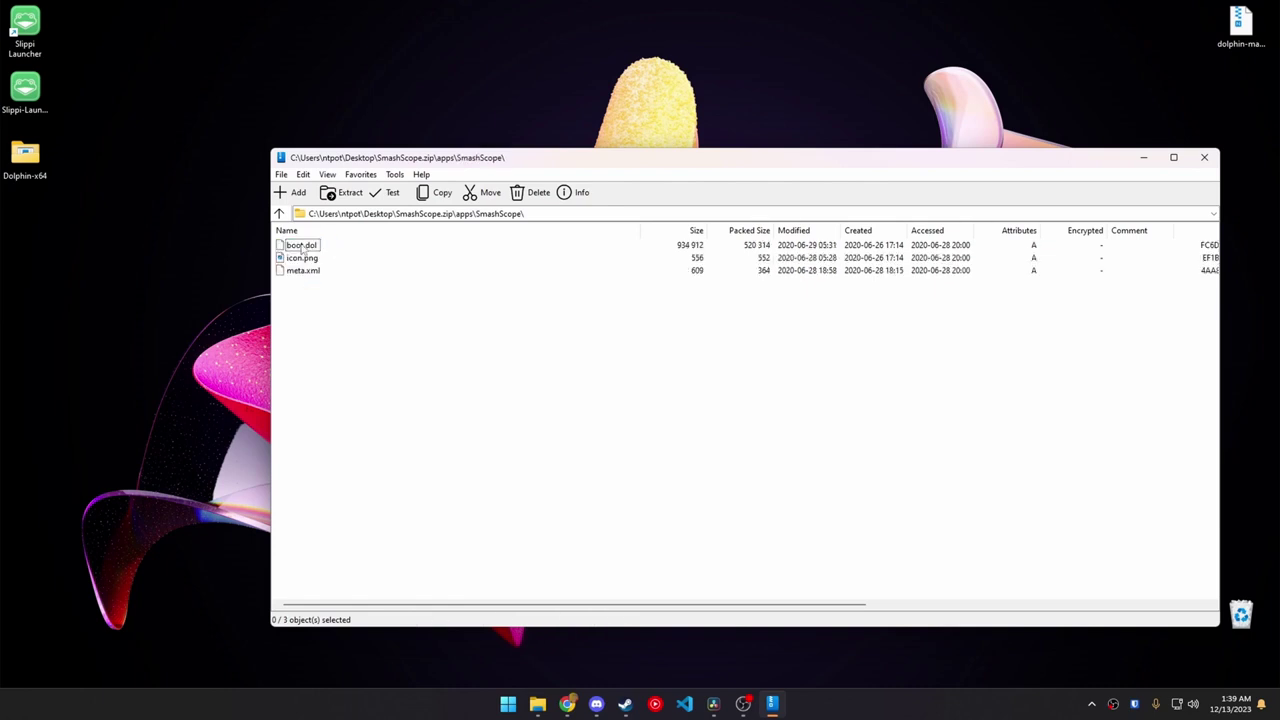
{"action": "left_click_drag", "start_coordinate": [312, 248], "coordinate": [20, 226]}
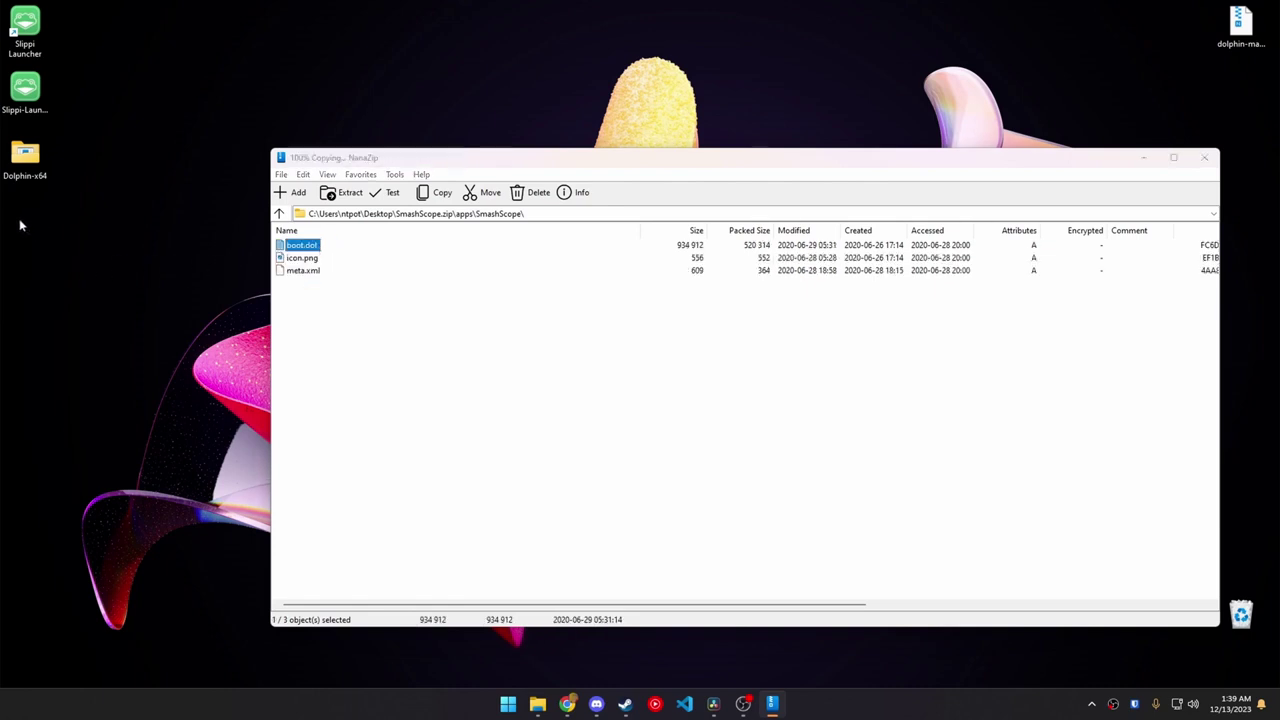
{"action": "left_click", "coordinate": [1204, 157]}
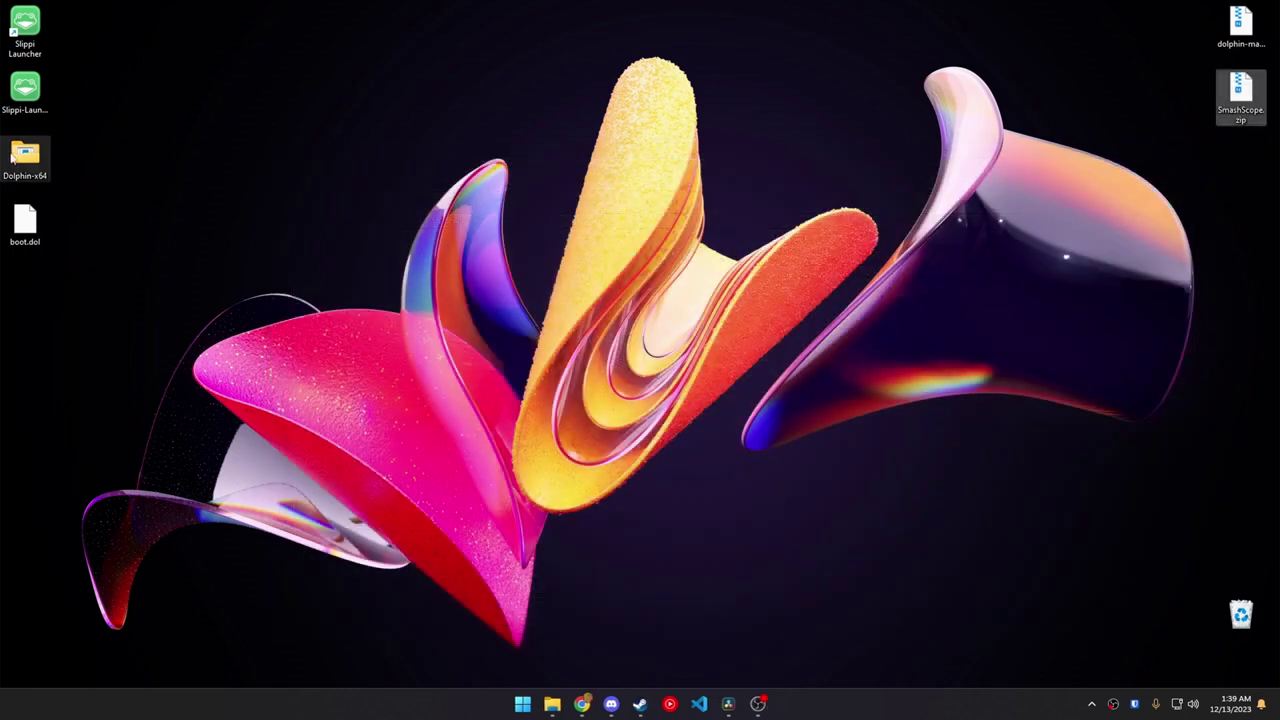
Launch Dolphin.exe from the Dolphin-x64 folder and decline usage statistics reporting.
{"action": "left_click", "coordinate": [14, 158]}
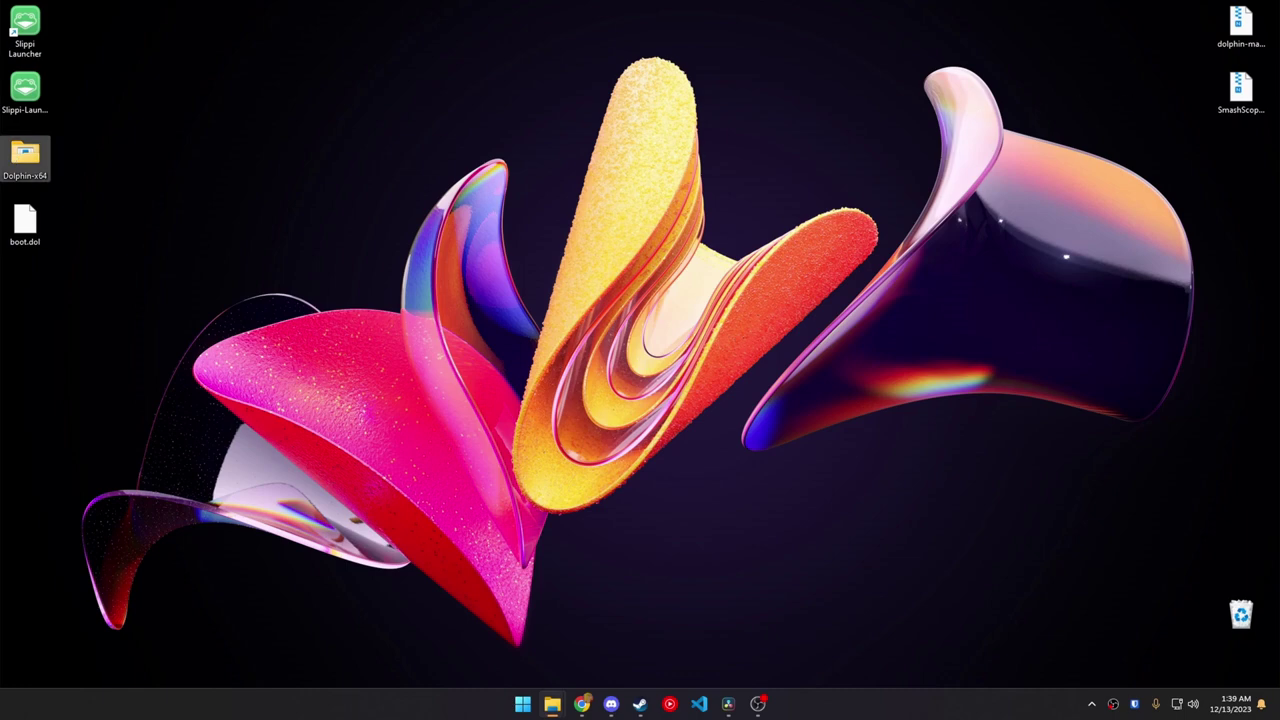
{"action": "key", "text": "Return"}
{"action": "left_click_drag", "start_coordinate": [586, 94], "coordinate": [666, 116]}
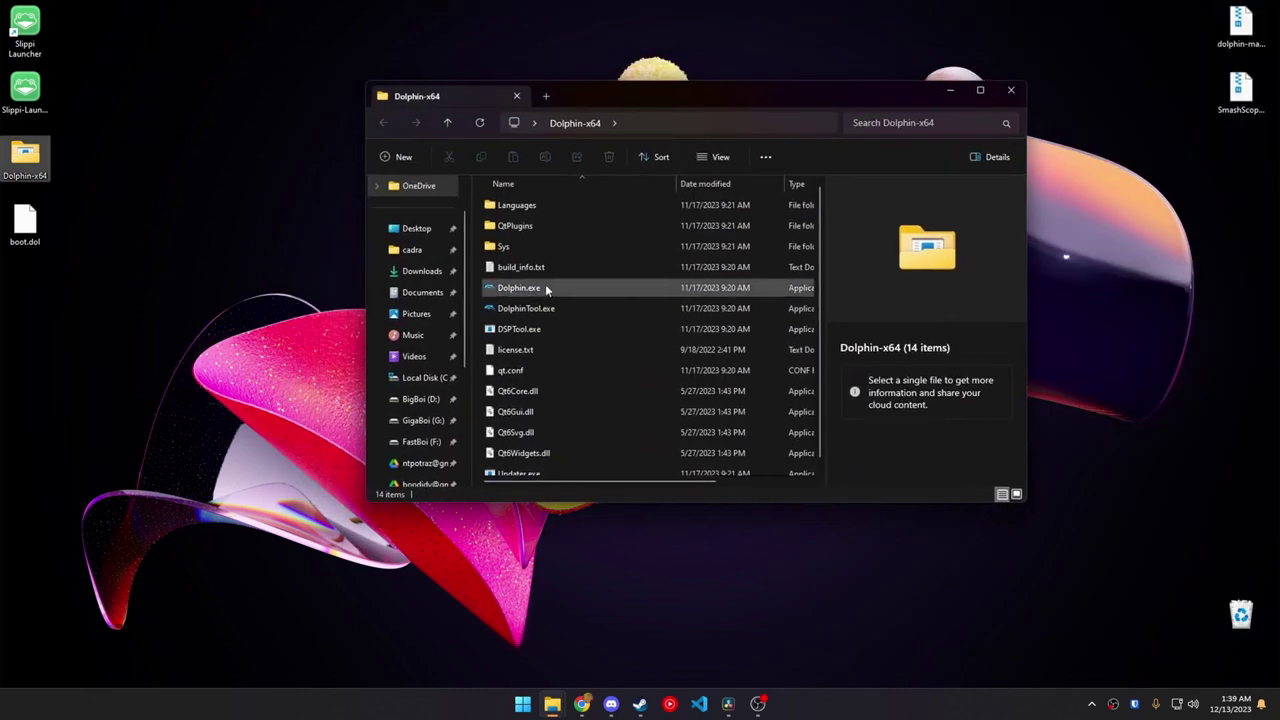
{"action": "left_click", "coordinate": [520, 290]}
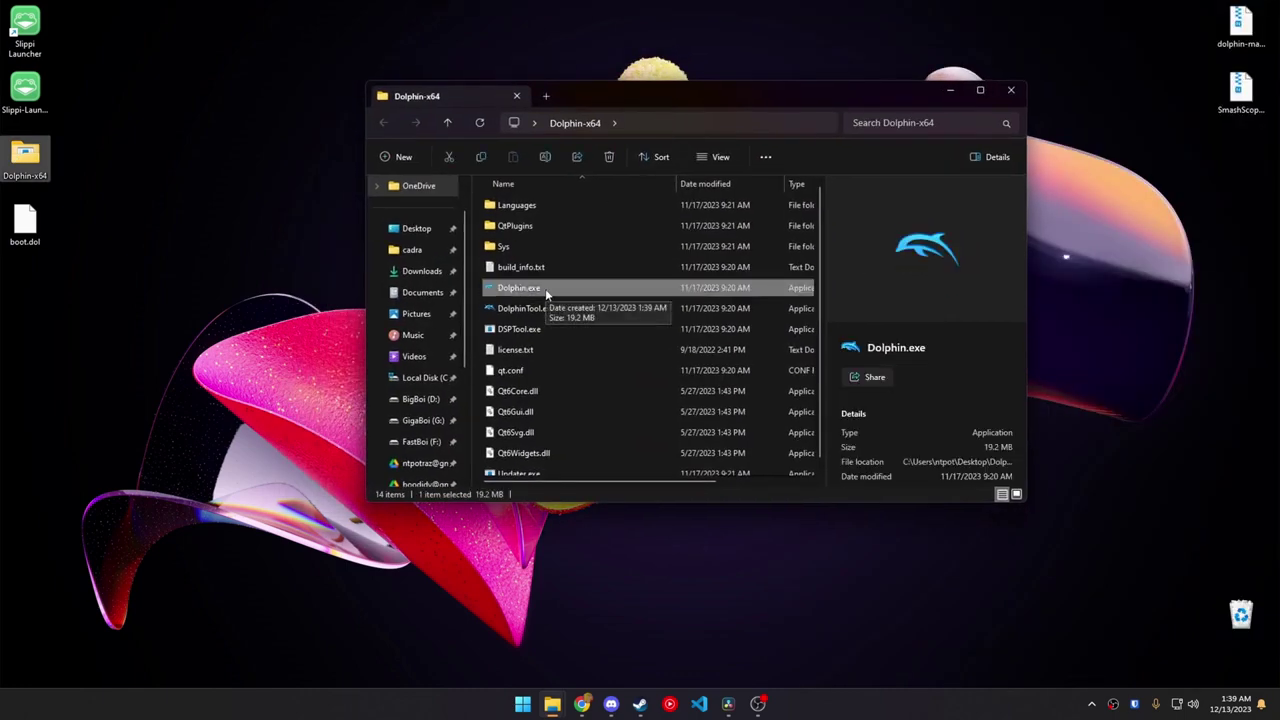
{"action": "double_click", "coordinate": [545, 288]}
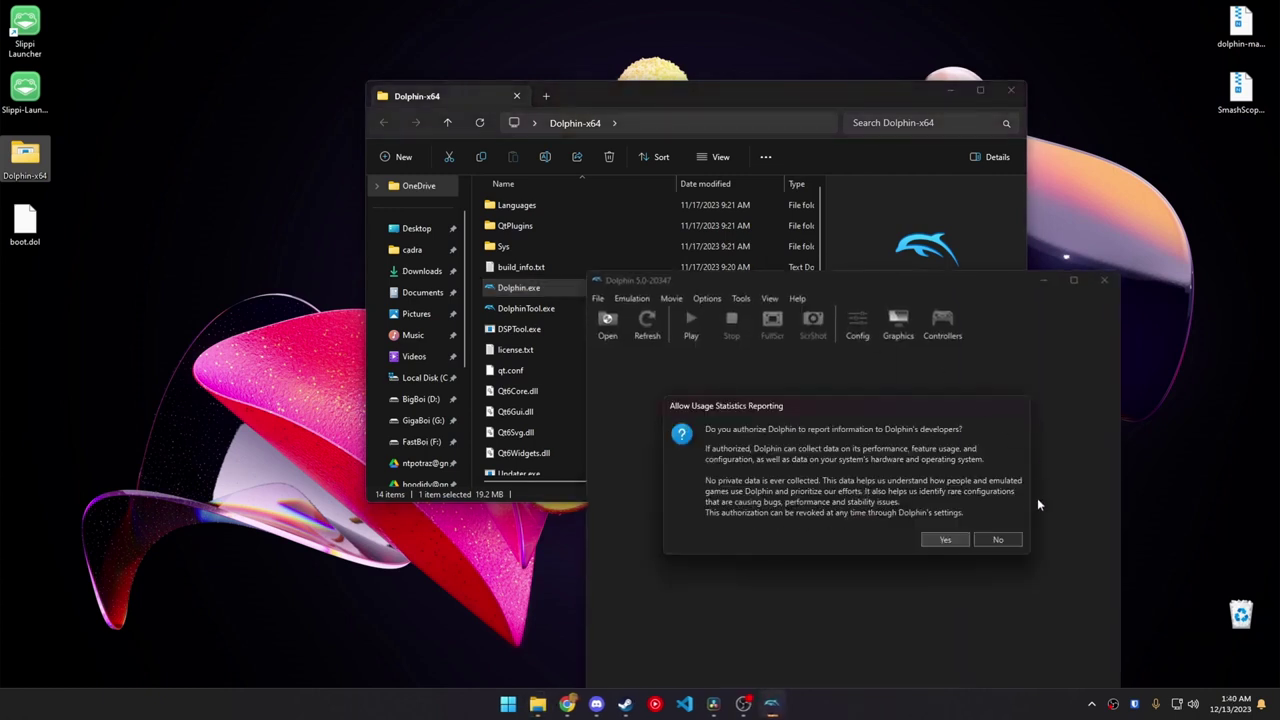
{"action": "left_click", "coordinate": [998, 540]}
{"action": "left_click_drag", "start_coordinate": [849, 279], "coordinate": [673, 82]}
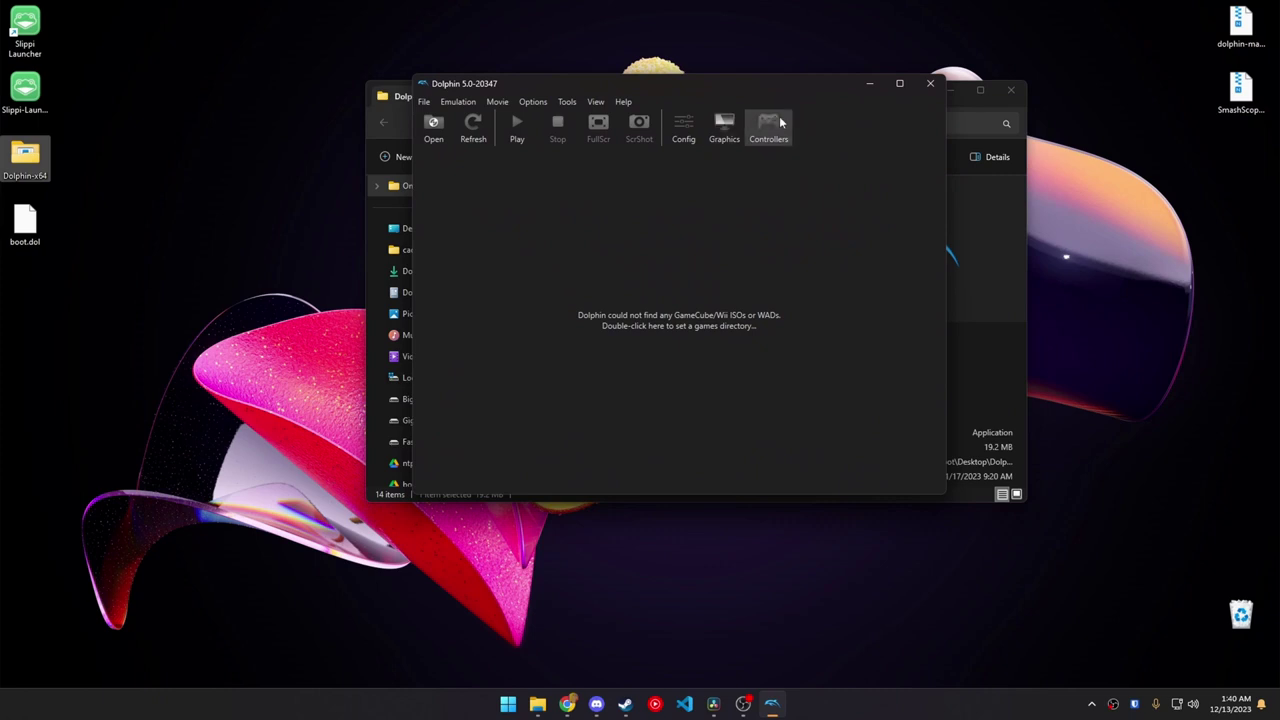
Set GameCube controller Port 1 to GameCube Adapter for Wii U and Wii Remote 1 to None.
{"action": "left_click", "coordinate": [767, 139]}
{"action": "left_click", "coordinate": [619, 88]}
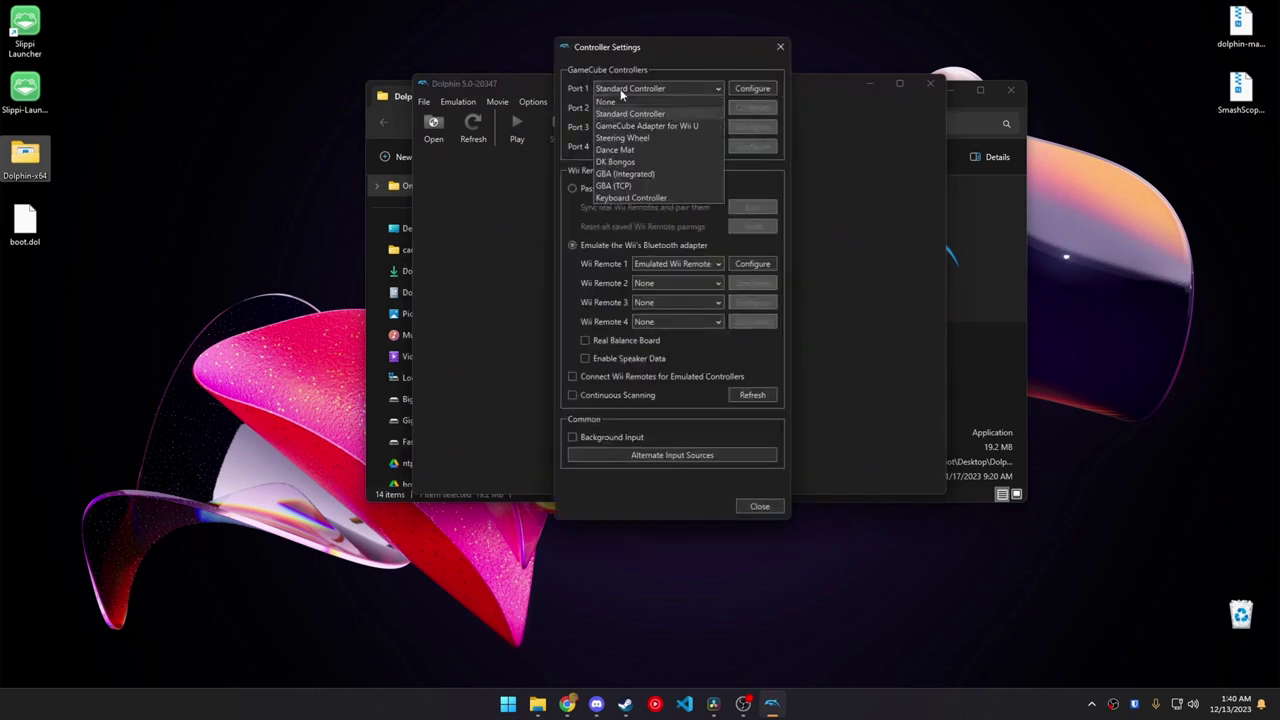
{"action": "left_click", "coordinate": [680, 126]}
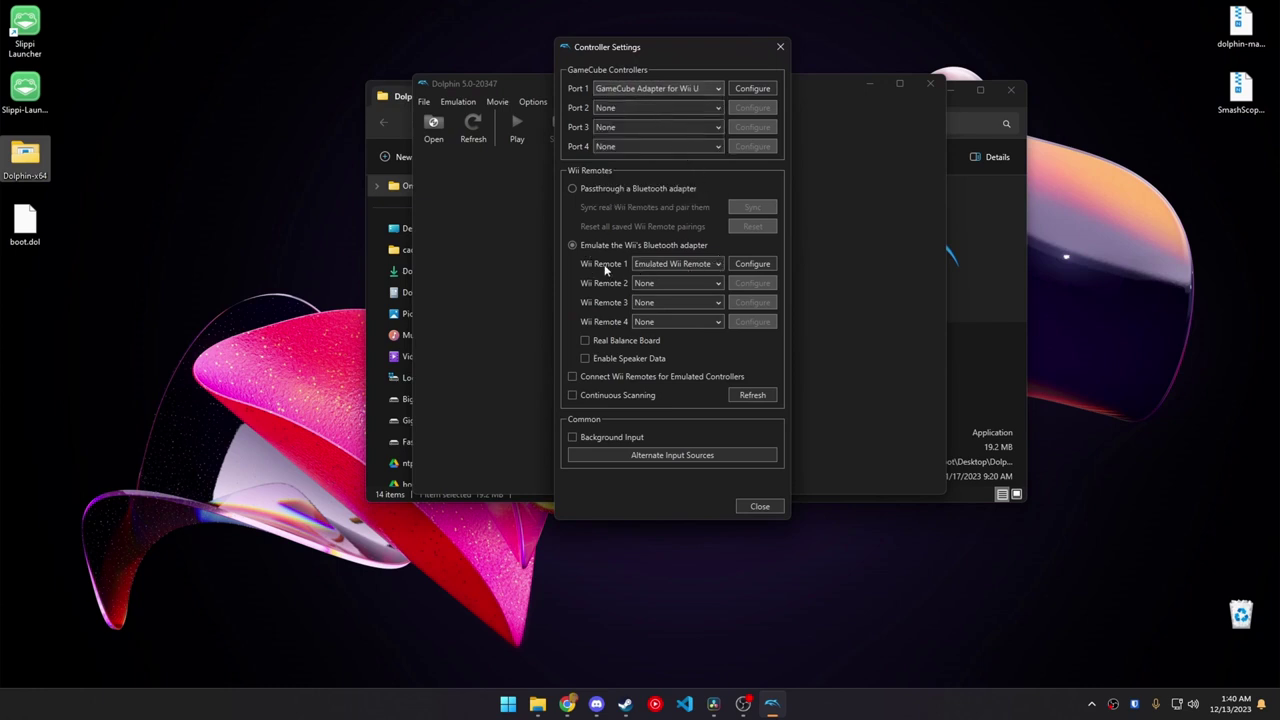
{"action": "left_click", "coordinate": [650, 265]}
{"action": "left_click", "coordinate": [651, 278]}
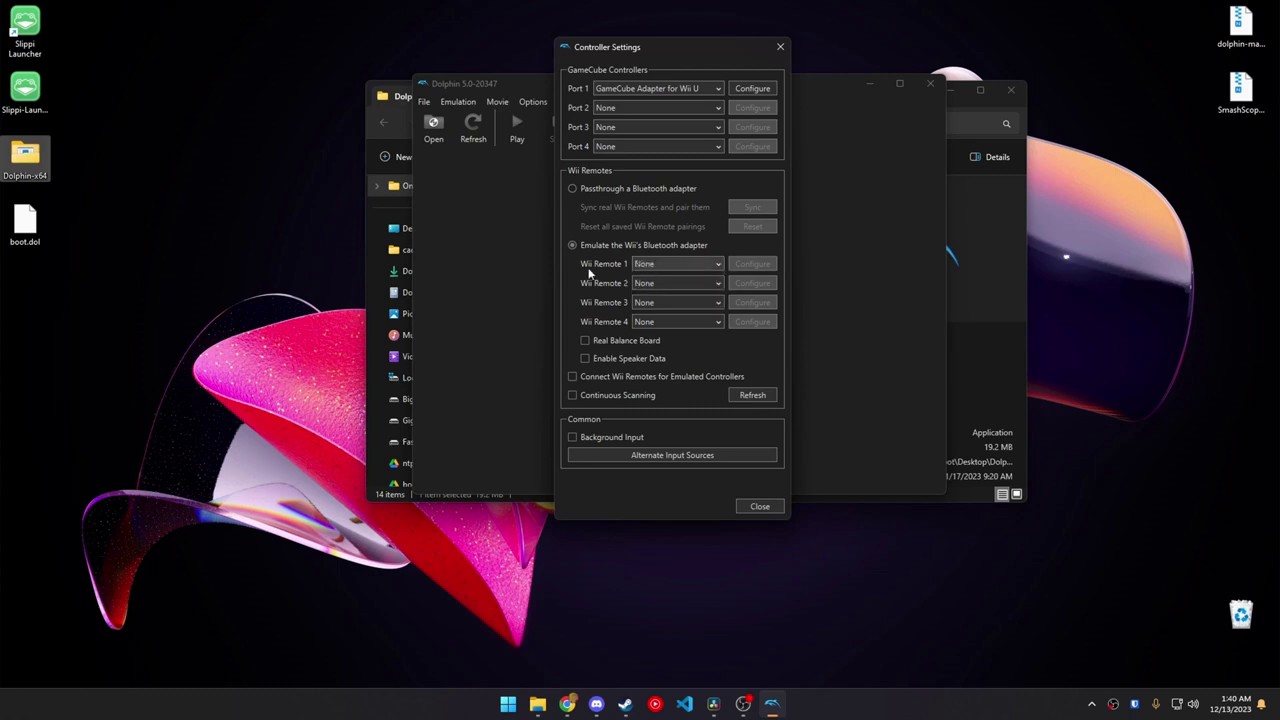
{"action": "left_click_drag", "start_coordinate": [636, 48], "coordinate": [764, 64]}
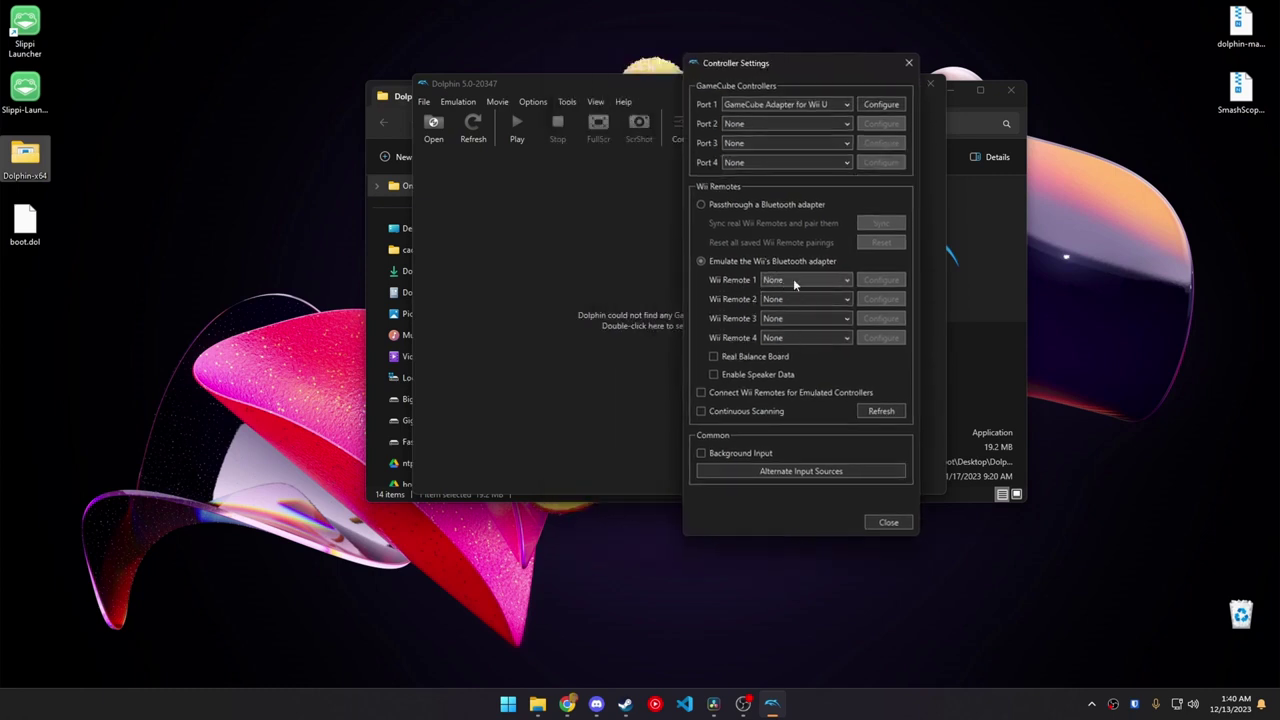
{"action": "left_click", "coordinate": [889, 522]}
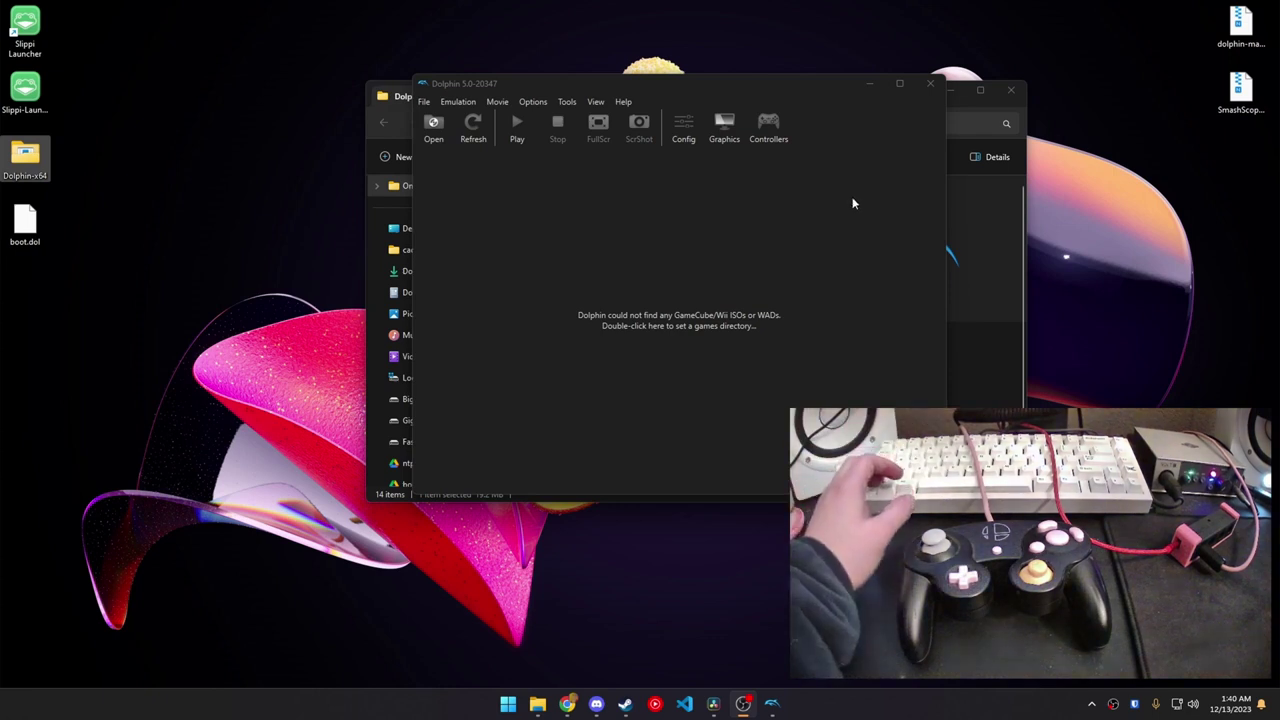
{"action": "left_click", "coordinate": [770, 132]}
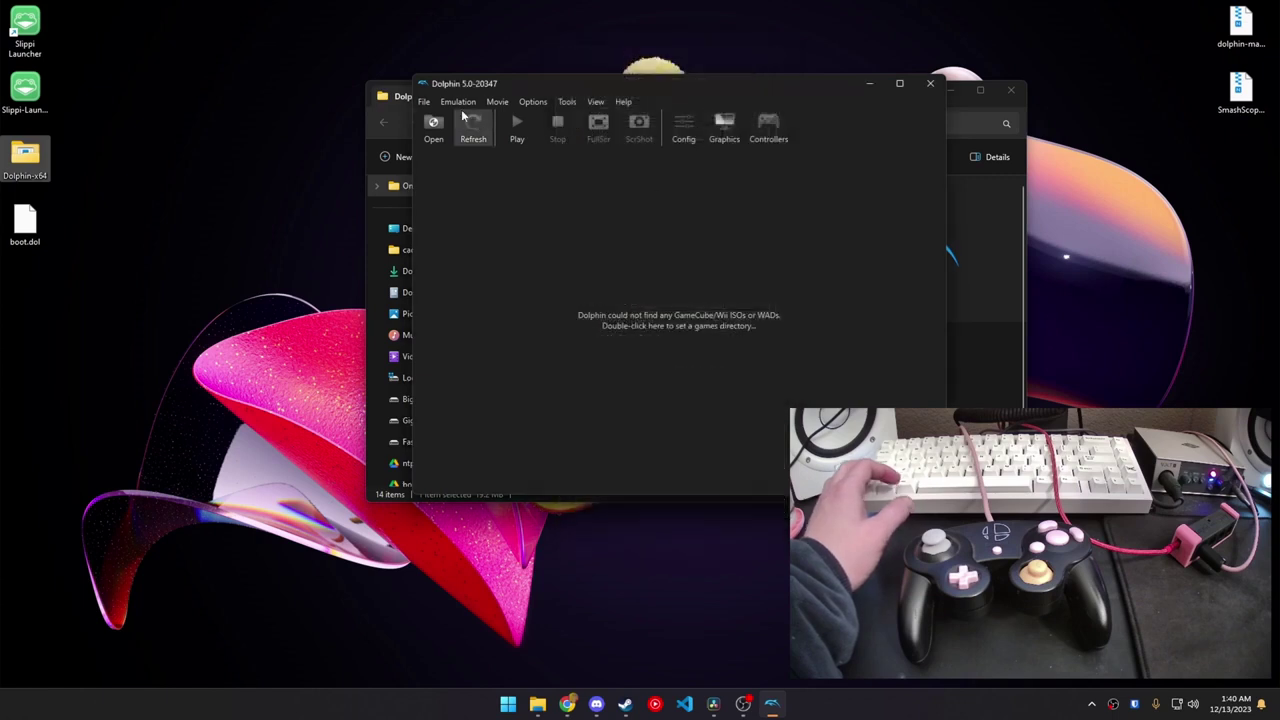
Load boot.dol from the desktop in Dolphin and enlarge the SmashScope emulation window to fill most of the desktop's height.
{"action": "left_click", "coordinate": [415, 127]}
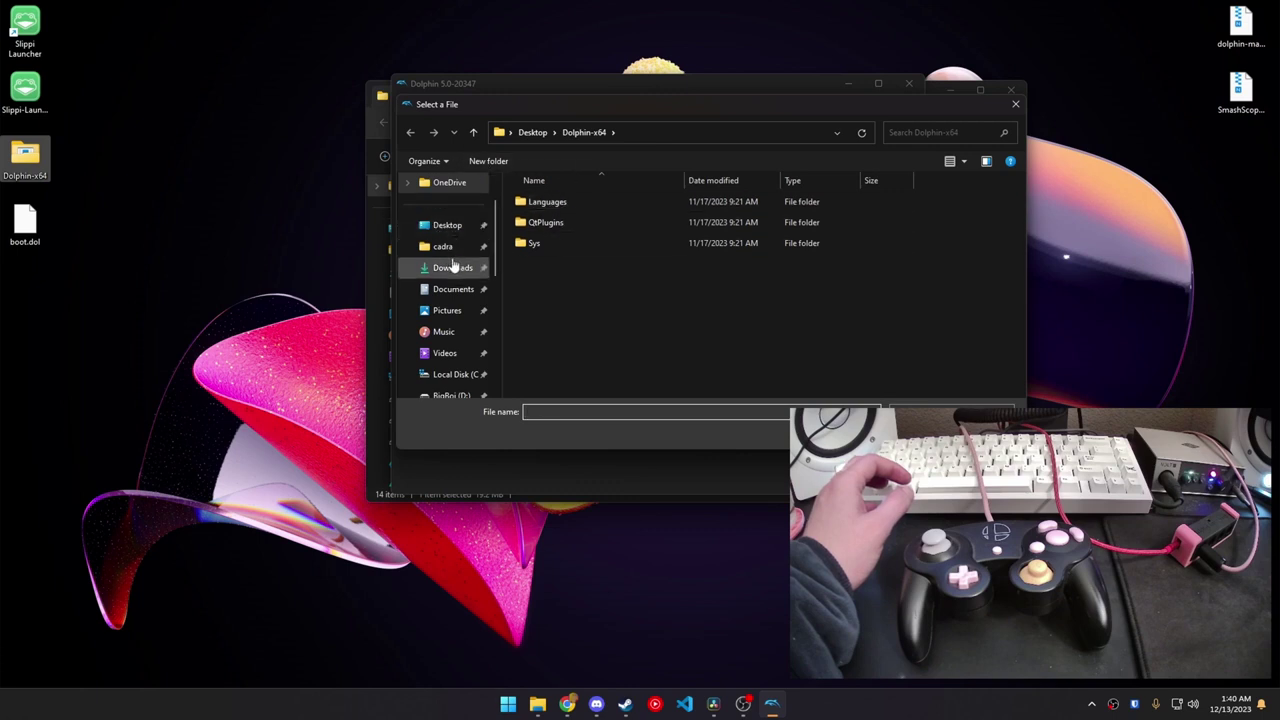
{"action": "left_click", "coordinate": [447, 225]}
{"action": "double_click", "coordinate": [540, 225]}
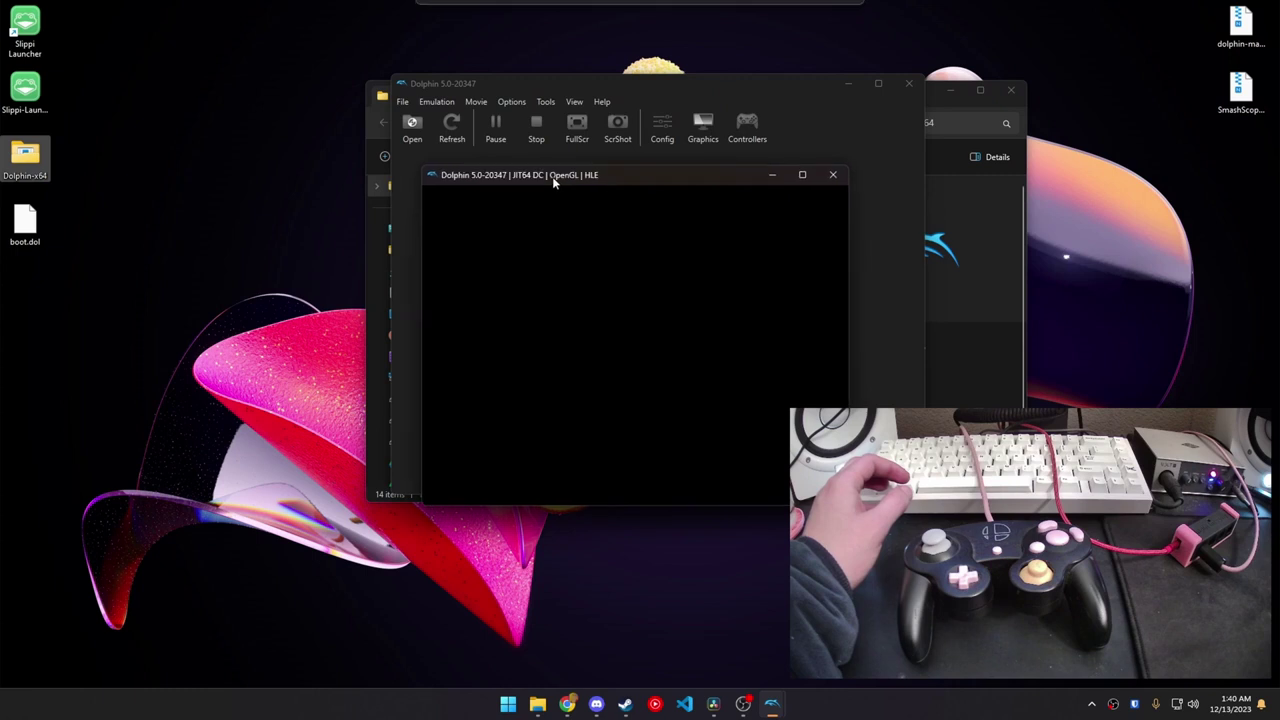
{"action": "left_click_drag", "start_coordinate": [552, 176], "coordinate": [137, 38]}
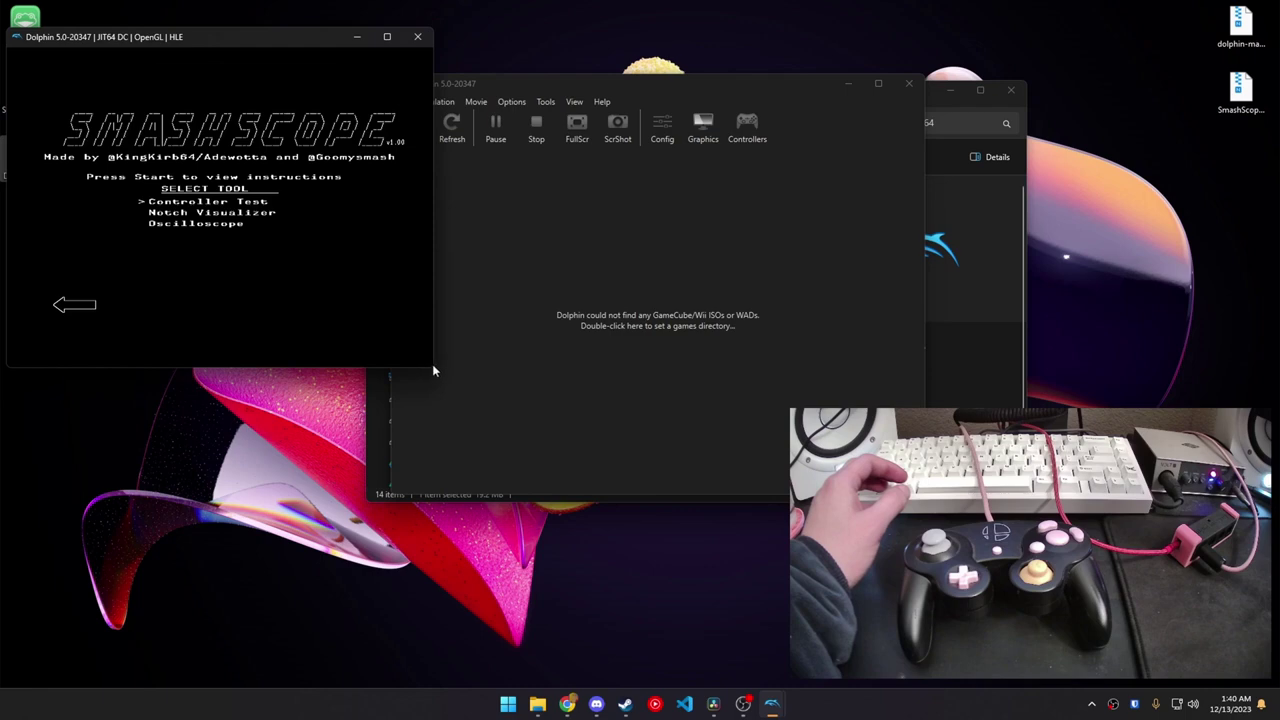
{"action": "left_click_drag", "start_coordinate": [433, 365], "coordinate": [783, 680]}
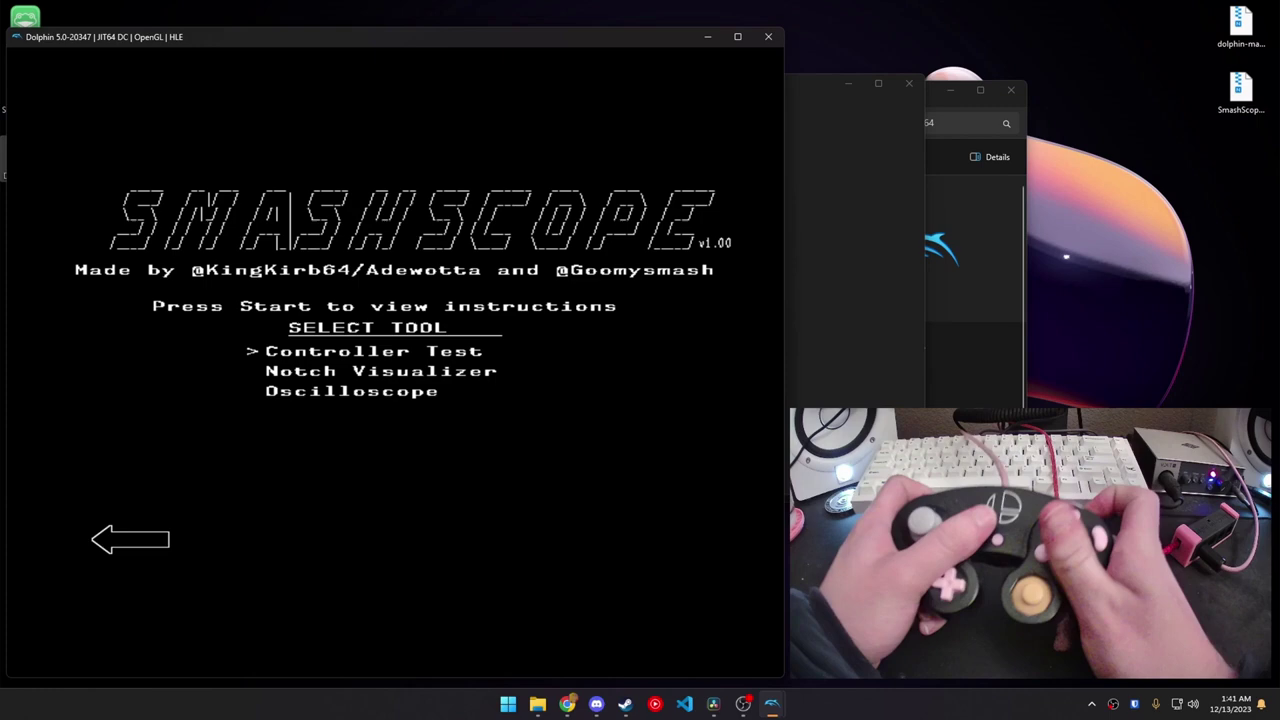
Stop the running SmashScope emulation and load boot.dol again.
{"action": "left_click", "coordinate": [782, 43]}
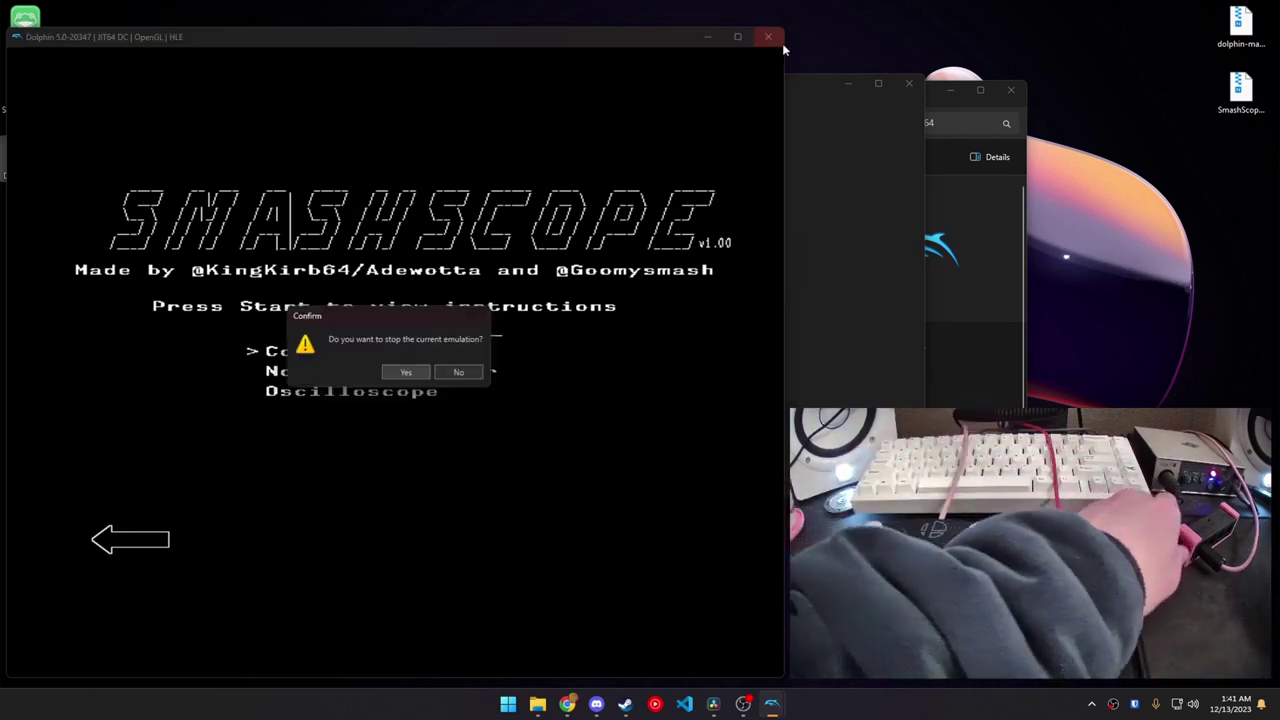
{"action": "left_click", "coordinate": [406, 372]}
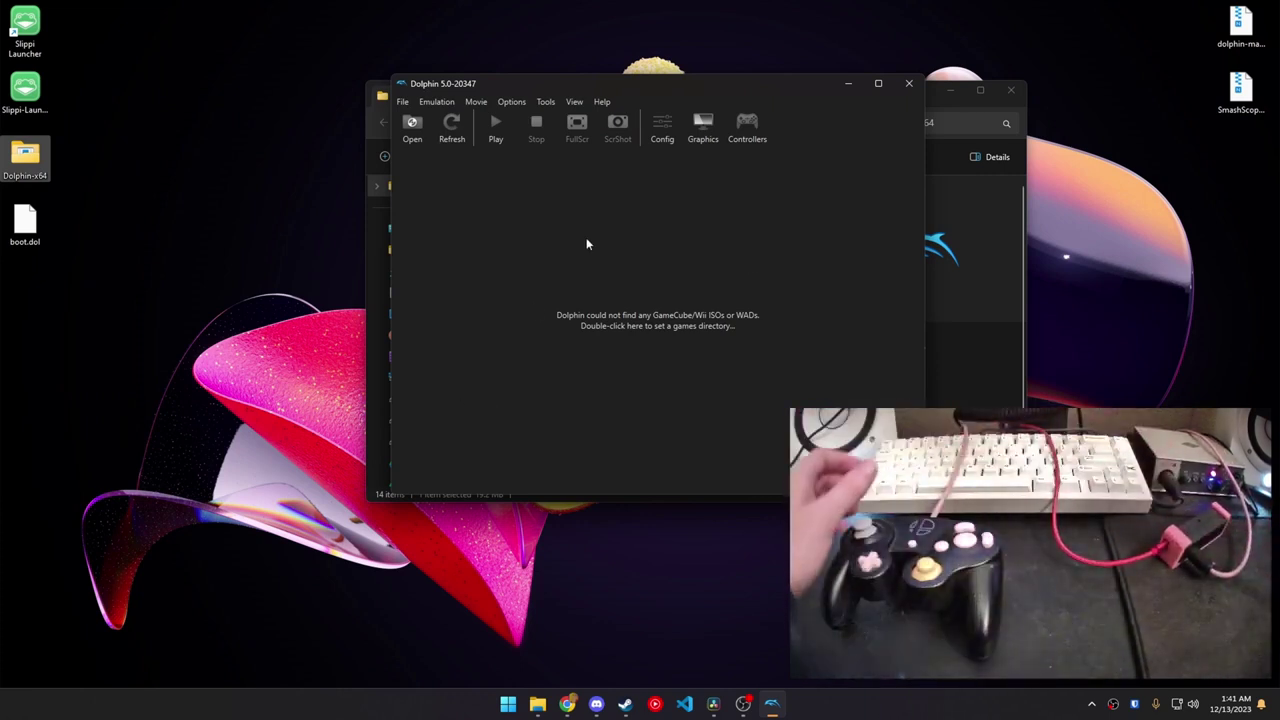
{"action": "left_click", "coordinate": [412, 128]}
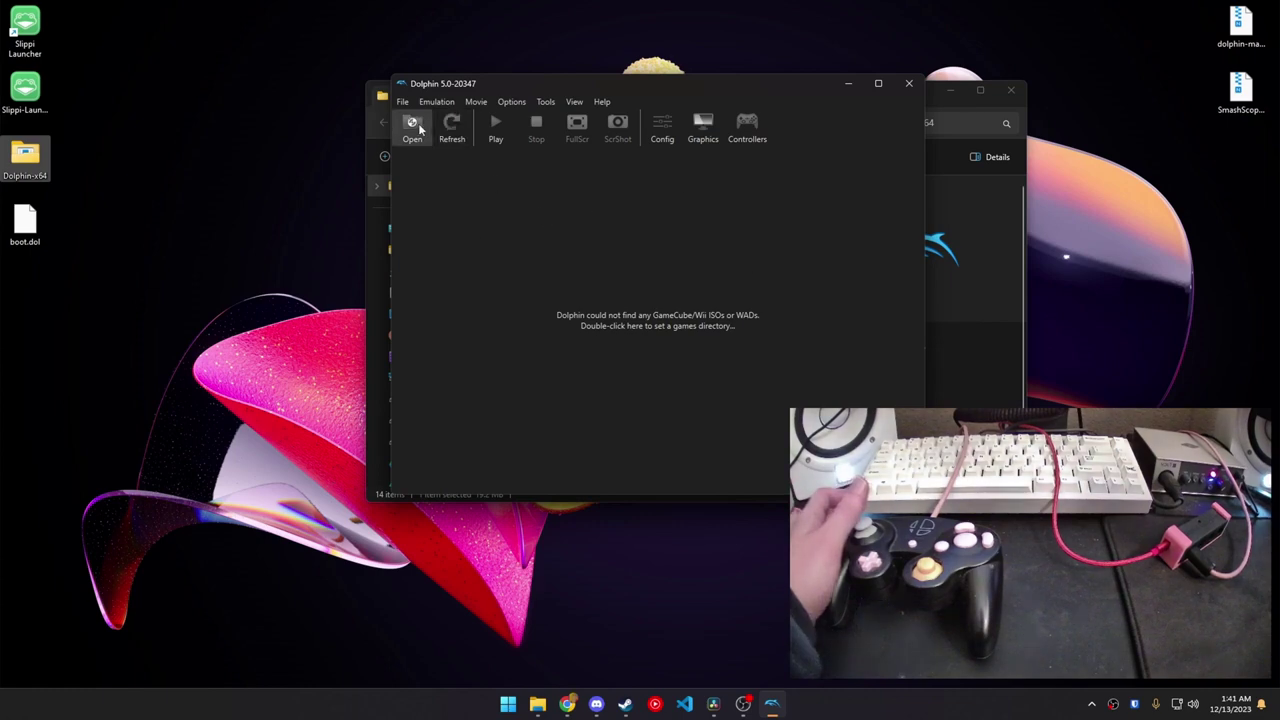
{"action": "double_click", "coordinate": [557, 224]}
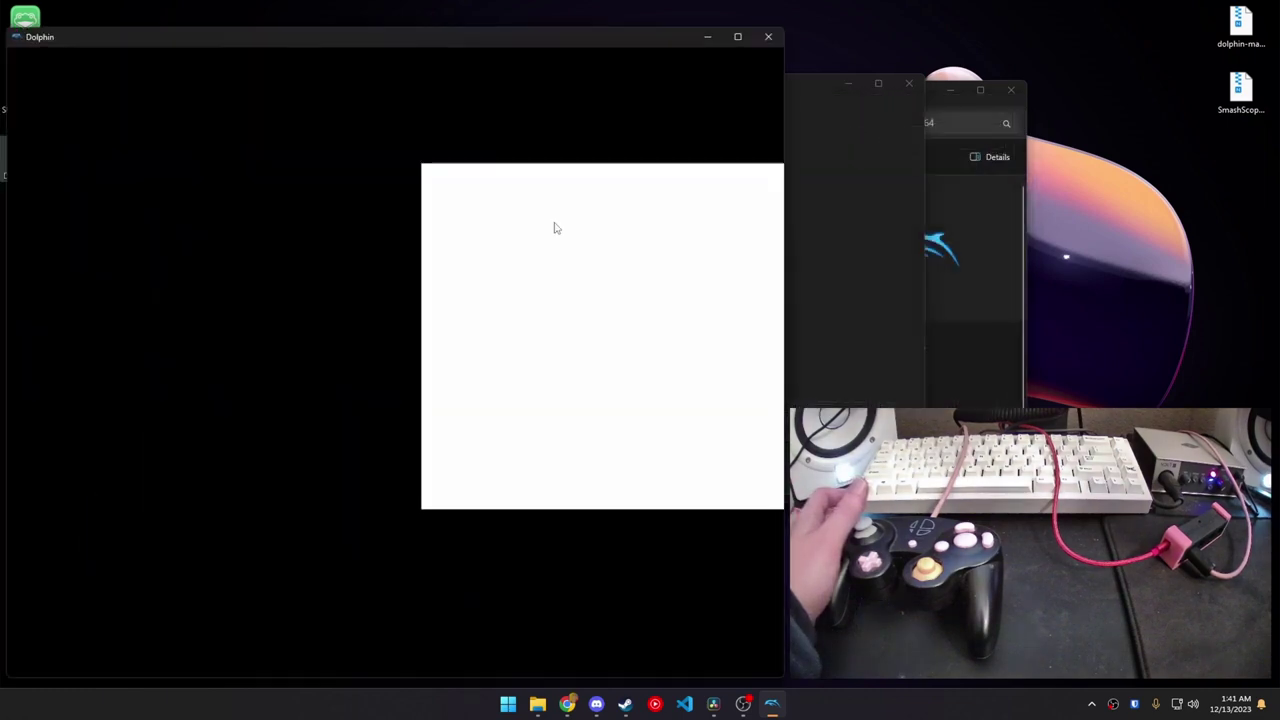